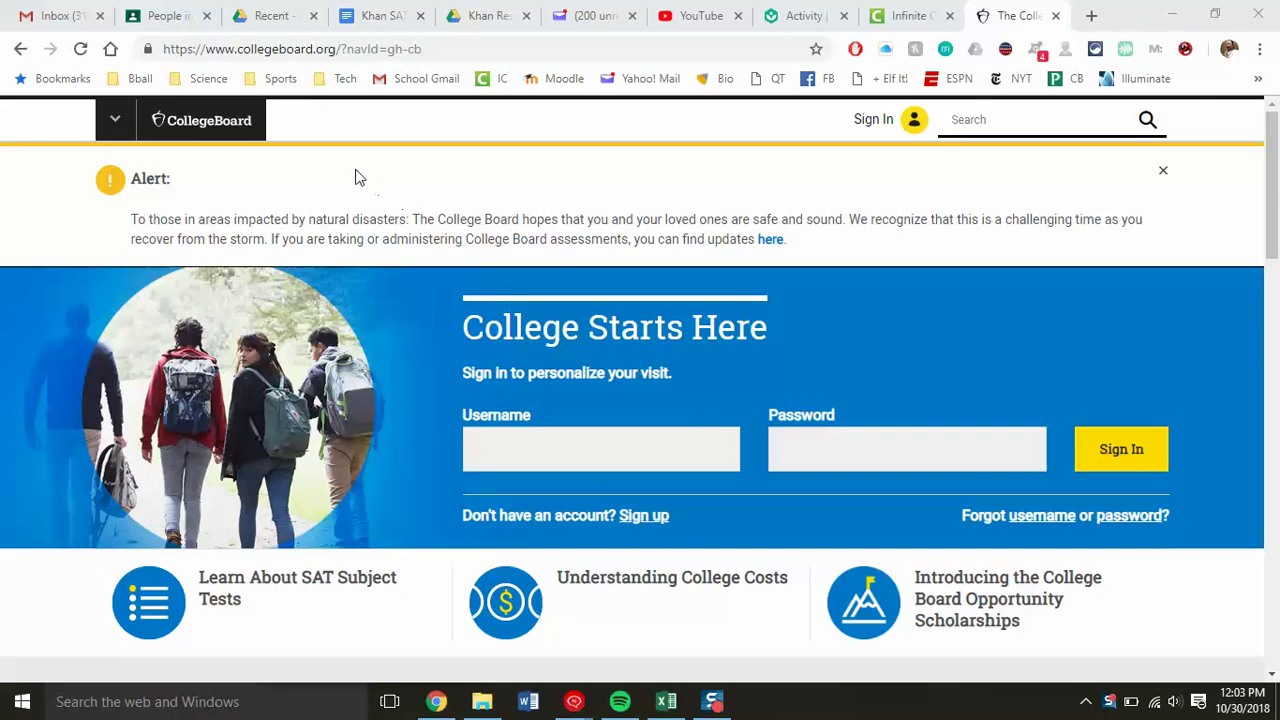
- Close the natural-disaster alert banner on the College Board home page
scroll(482, 280, down, 3)
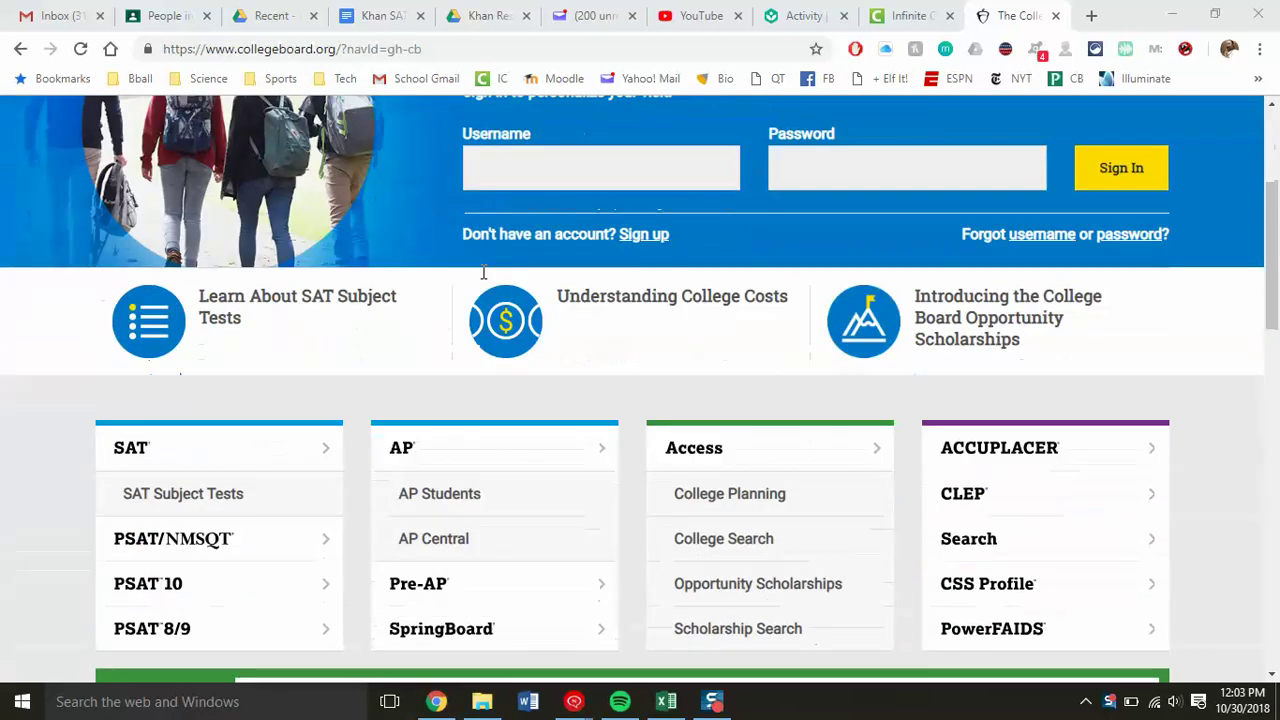
scroll(483, 270, up, 1)
scroll(483, 270, up, 3)
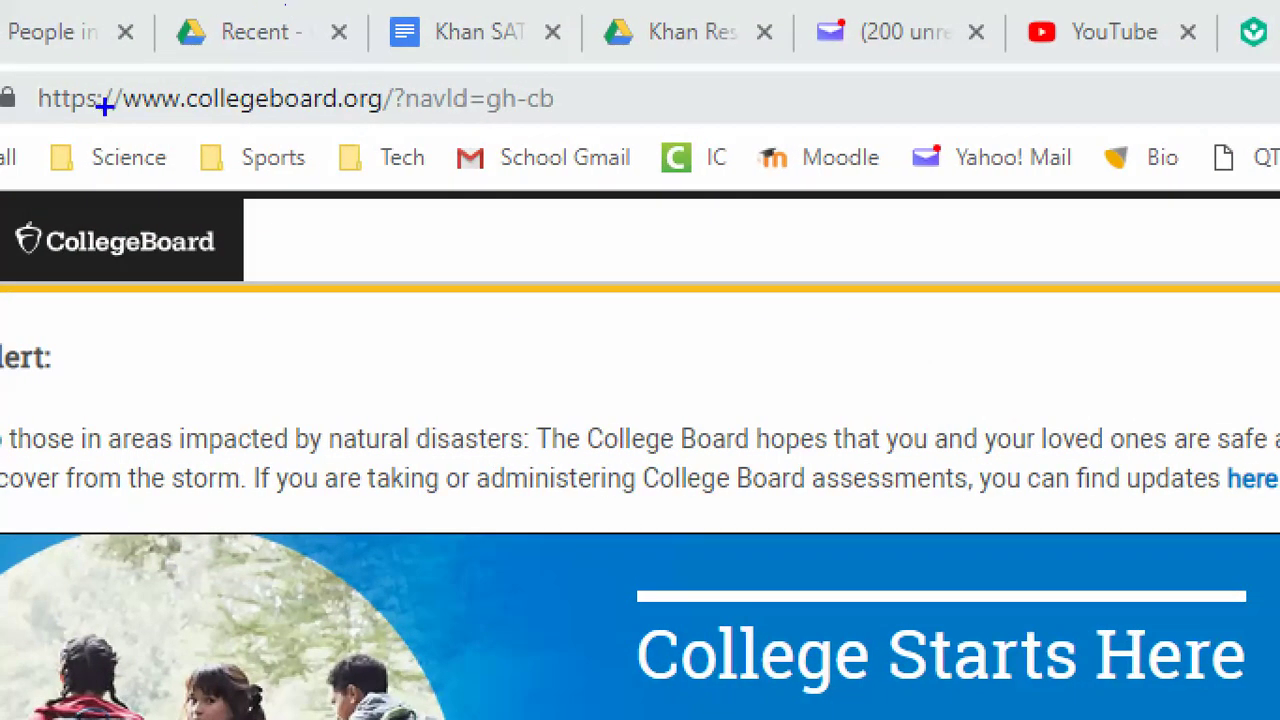
mouse_move(147, 57)
mouse_down()
mouse_move(125, 117)
mouse_move(421, 148)
mouse_move(430, 72)
mouse_move(152, 52)
mouse_up()
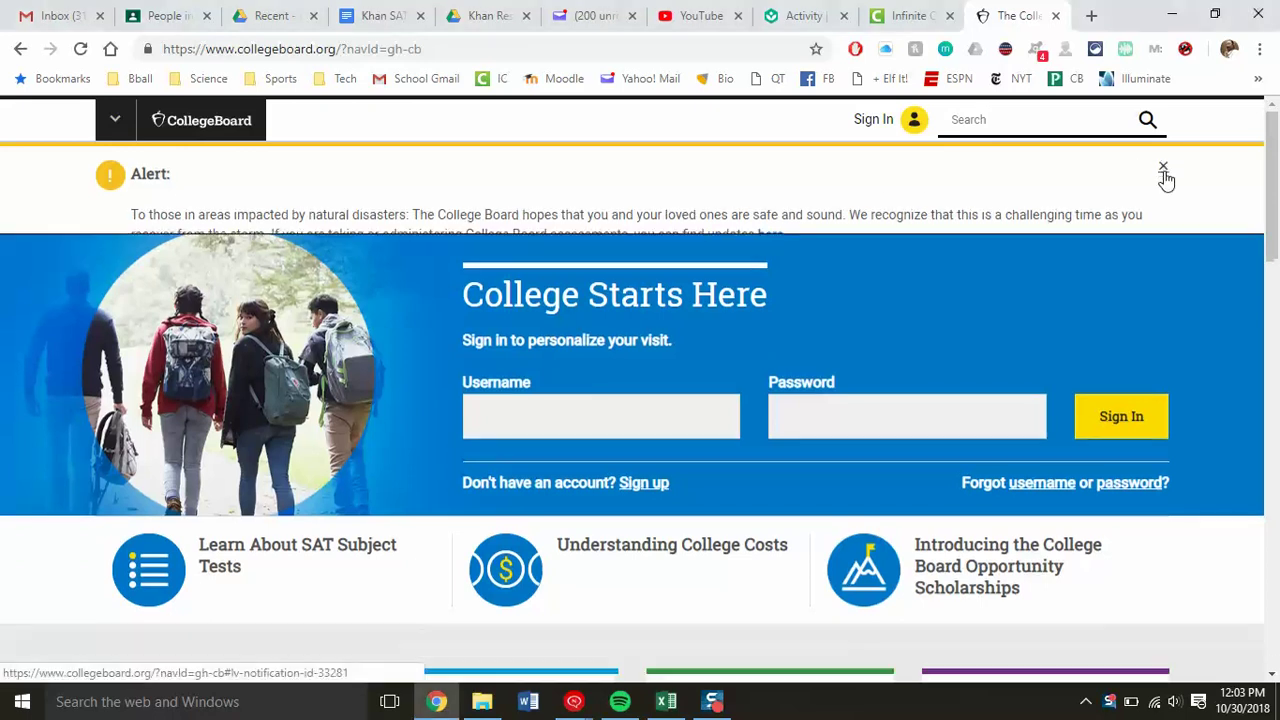
click(1163, 174)
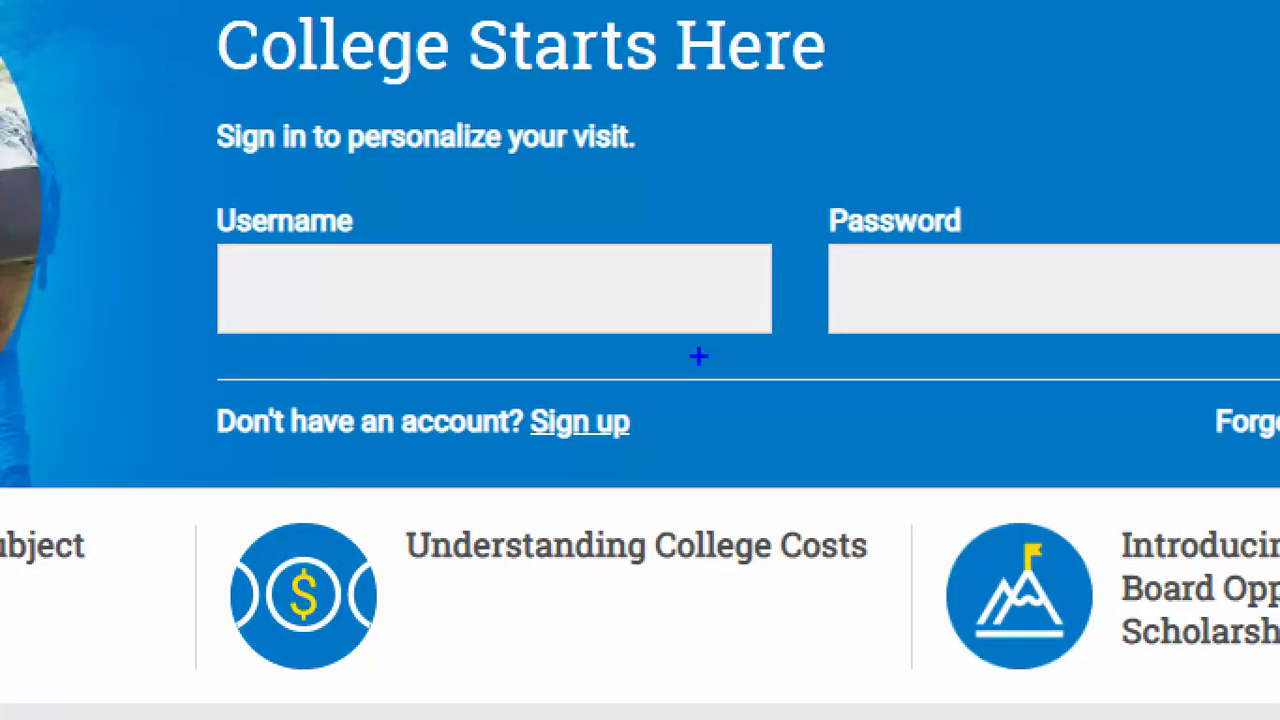
- Go to the account sign-up page from the sign-in box
mouse_move(505, 368)
mouse_down()
mouse_move(478, 418)
mouse_move(612, 454)
mouse_move(584, 378)
mouse_move(484, 372)
mouse_up()
key(Escape)
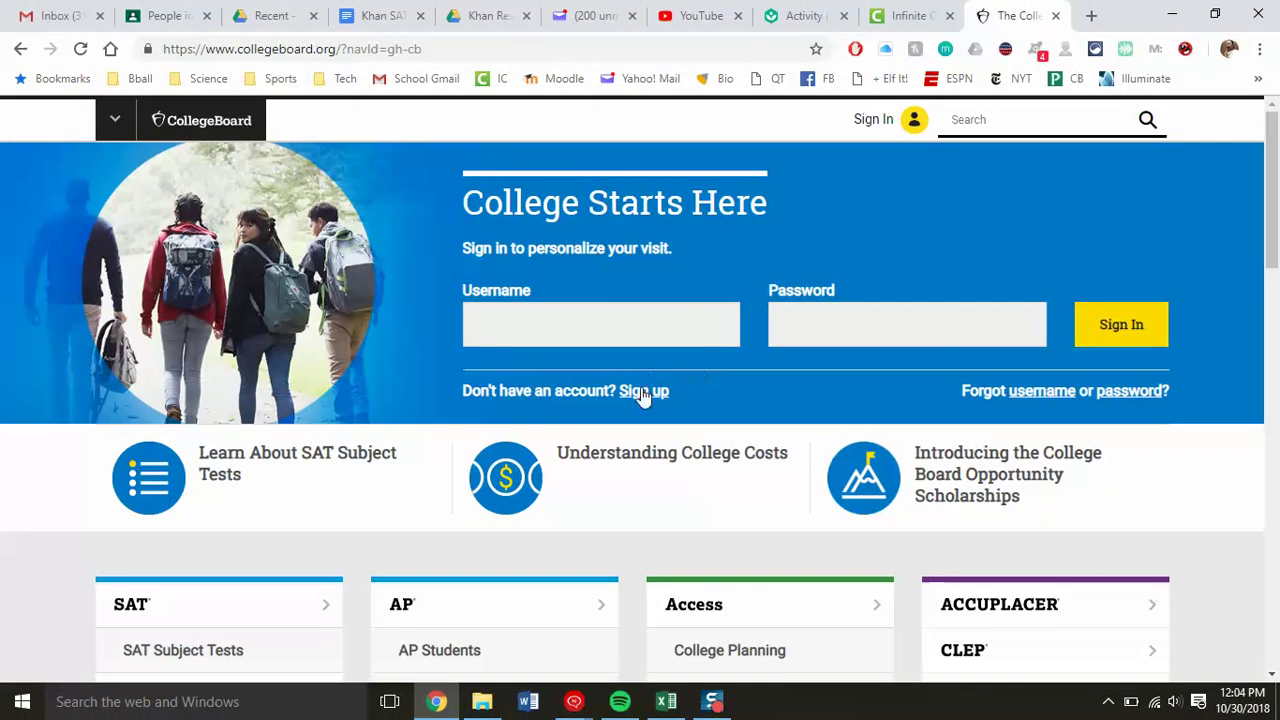
click(641, 389)
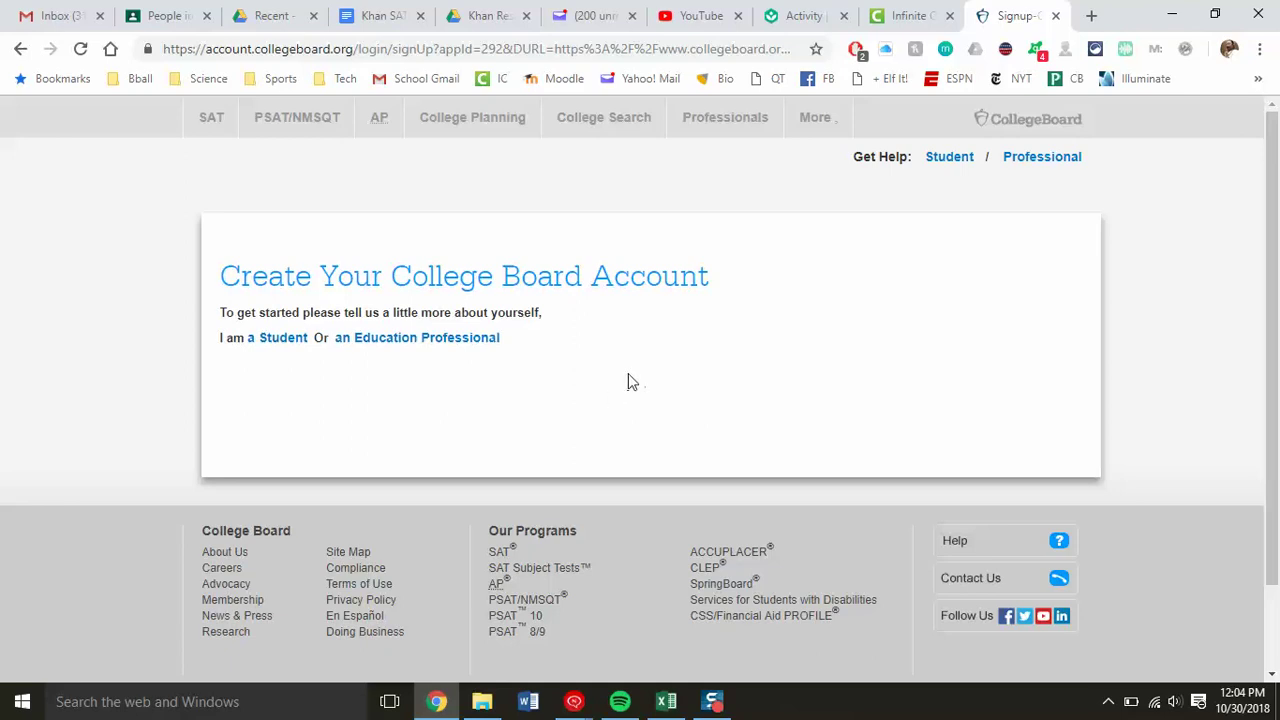
- Register as a Student and bring up the General Student Information fields
click(303, 351)
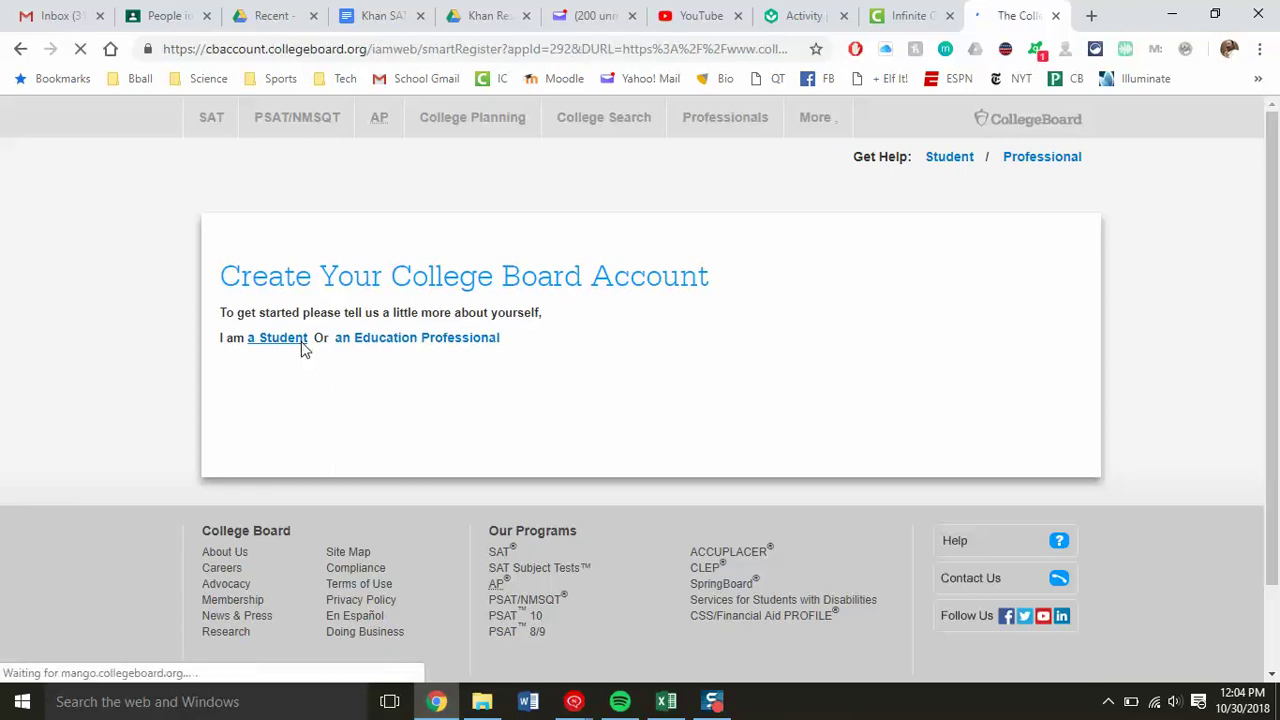
scroll(305, 355, down, 2)
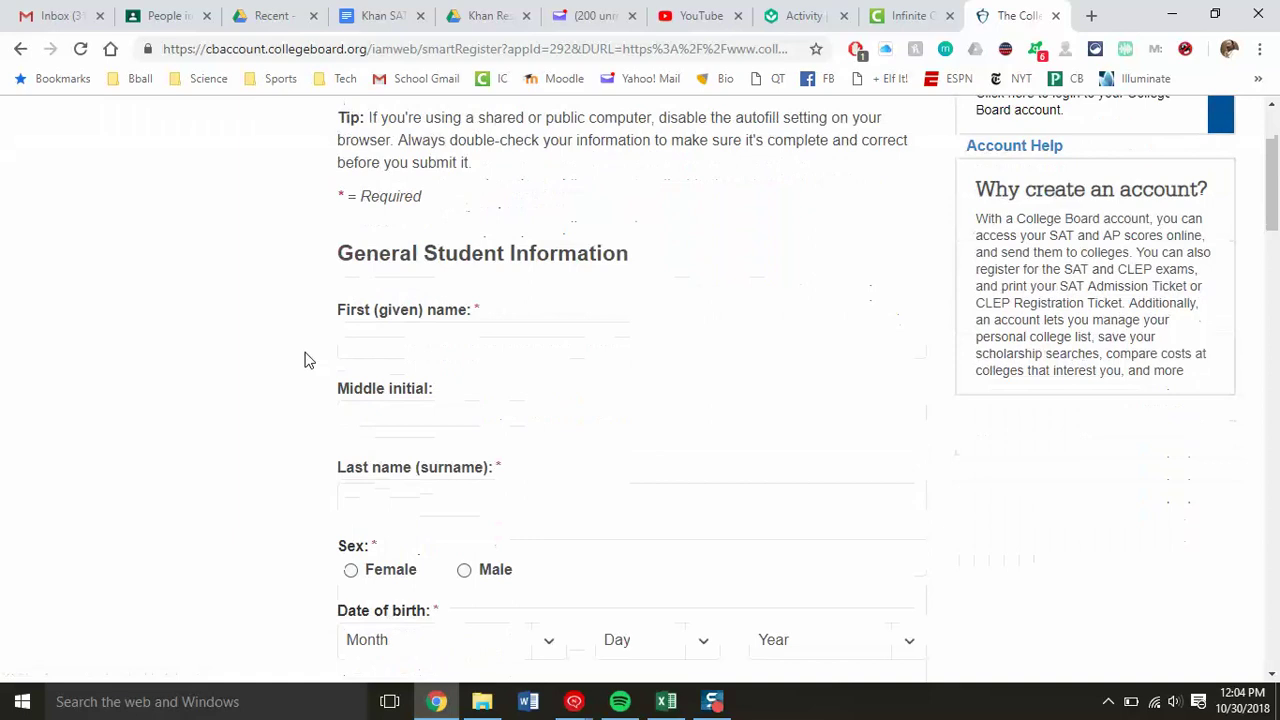
scroll(305, 360, down, 1)
scroll(306, 357, up, 1)
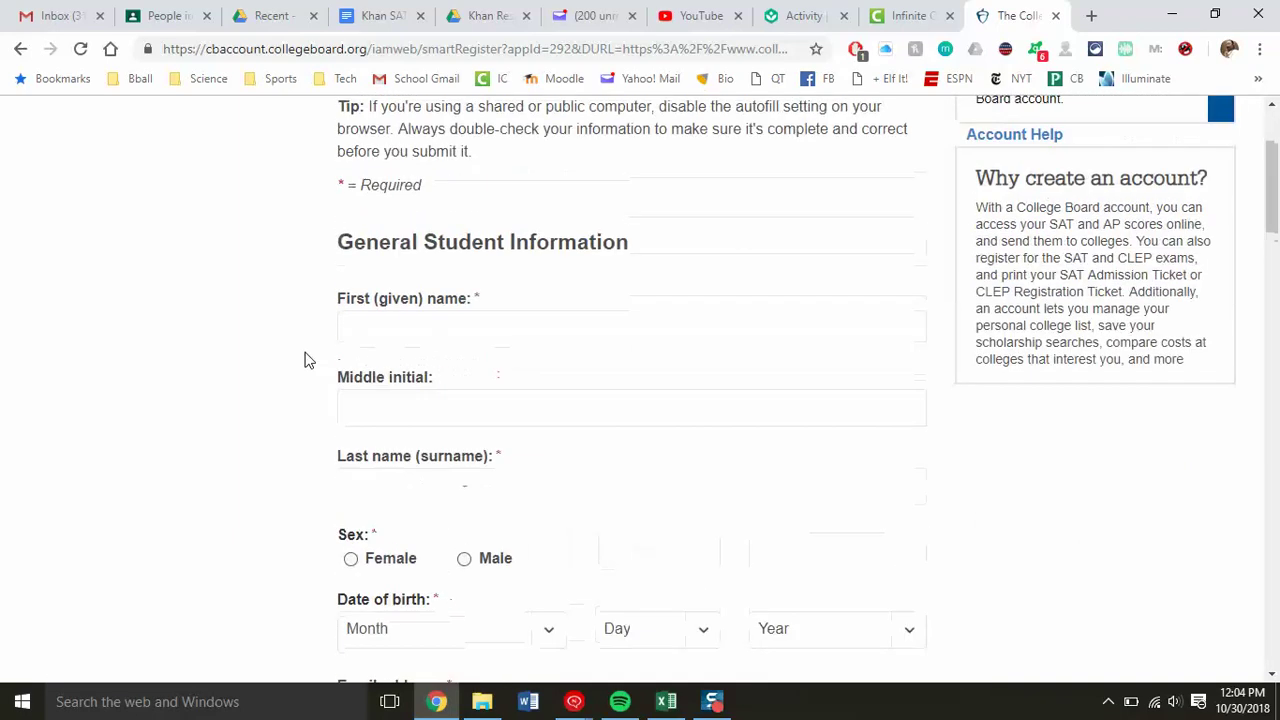
click(355, 334)
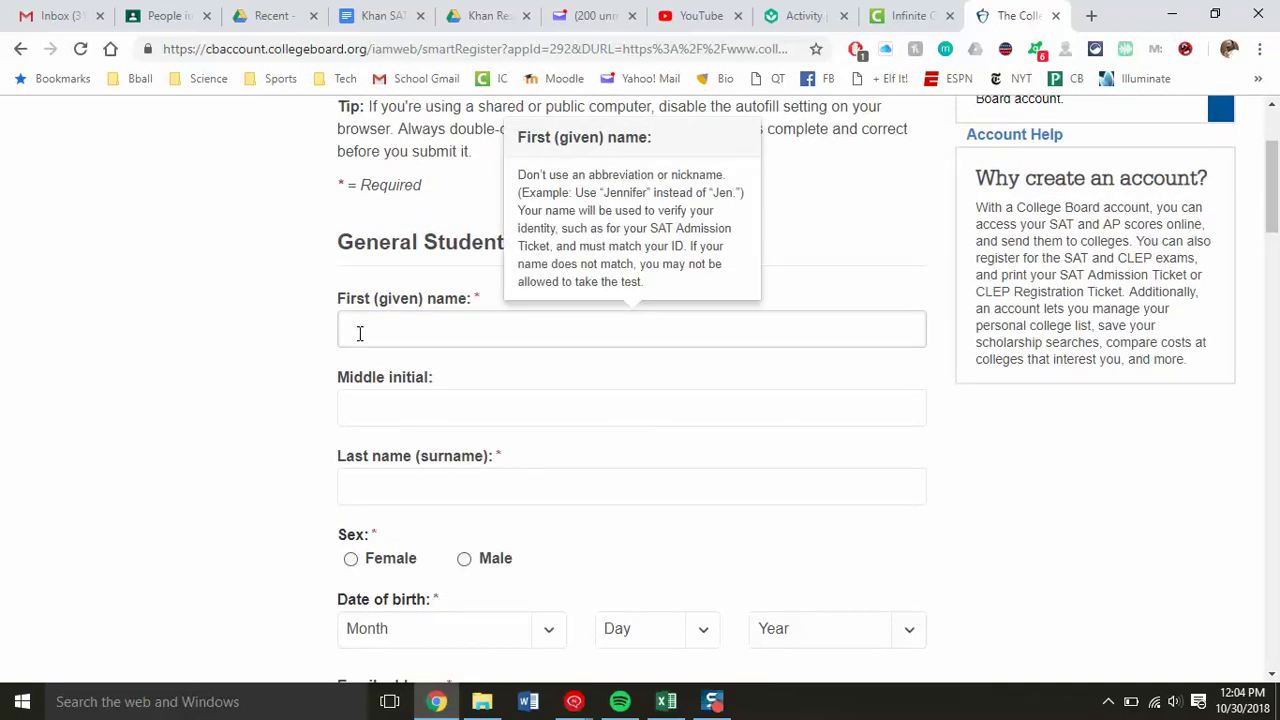
- Enter the student's first and last name, skipping middle initial, and select Male
click(360, 334)
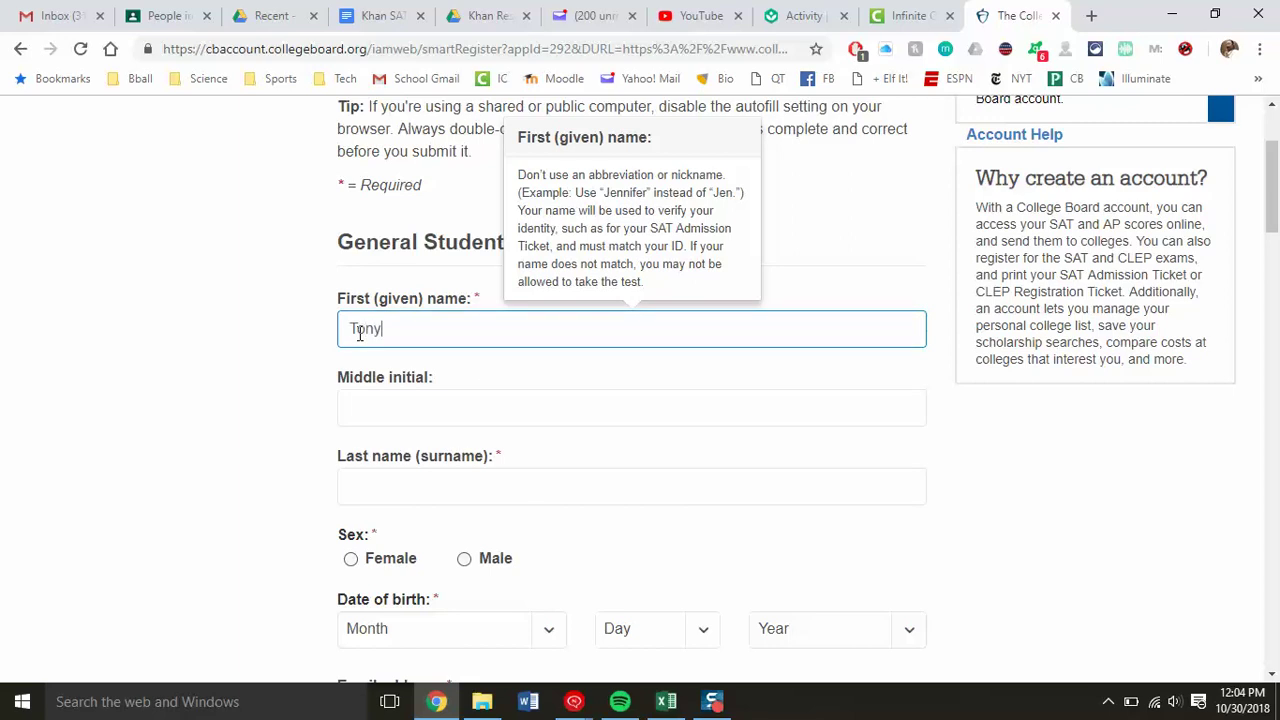
key(Tab)
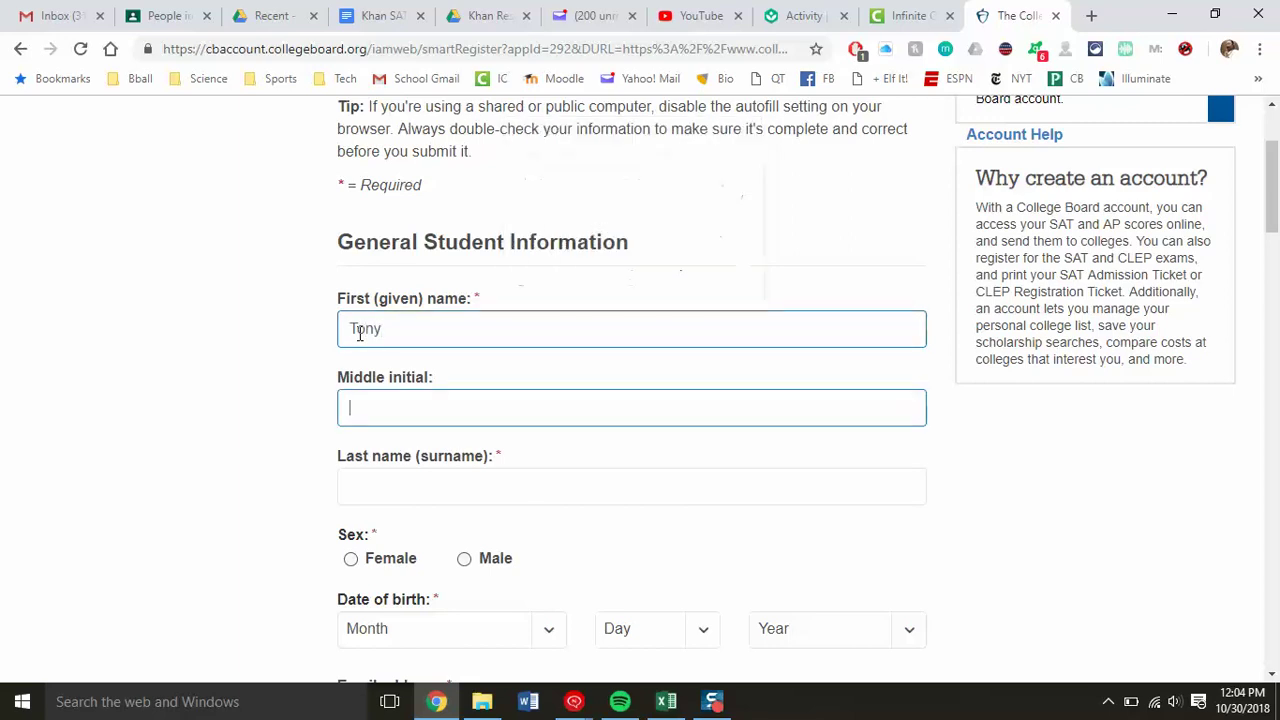
key(Tab)
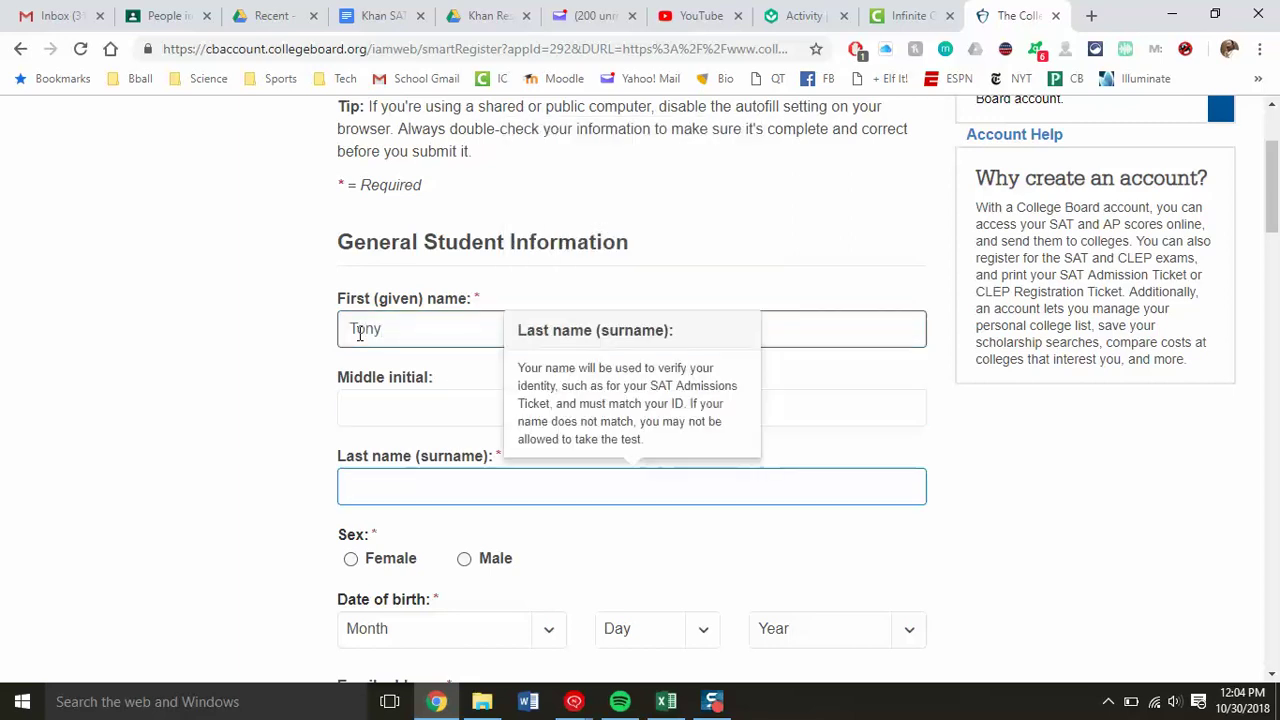
scroll(356, 337, down, 2)
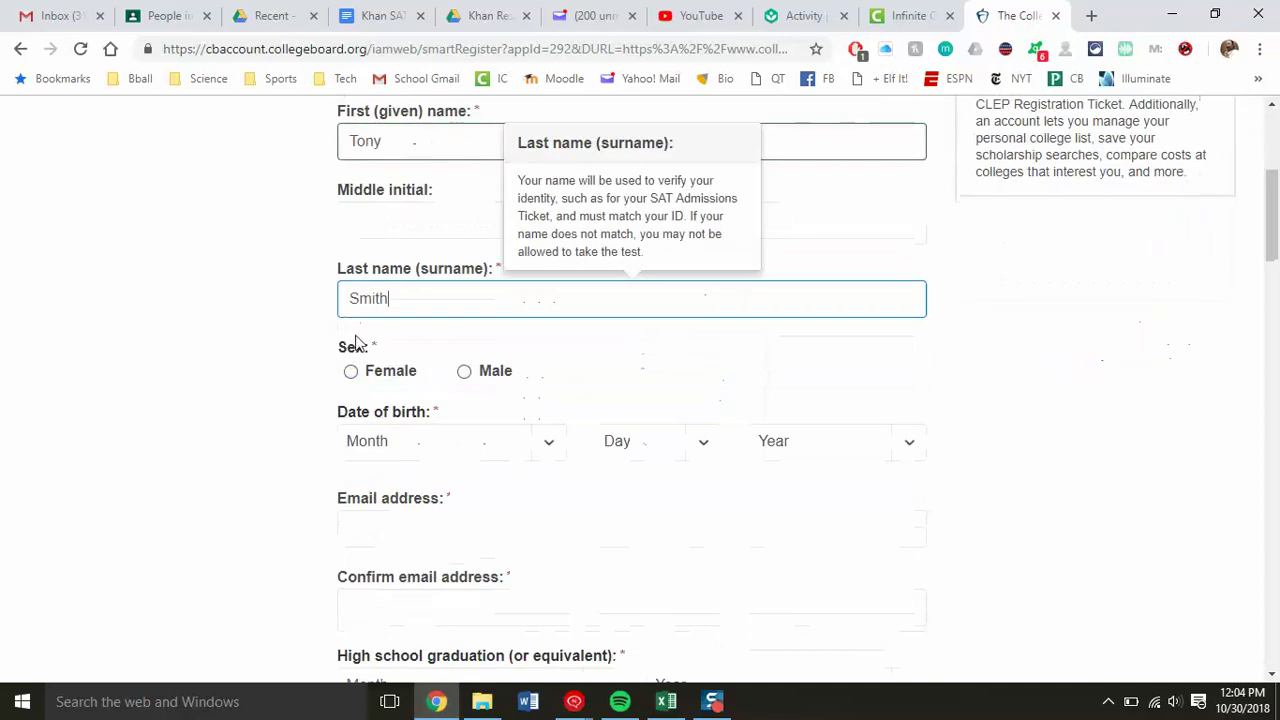
click(463, 372)
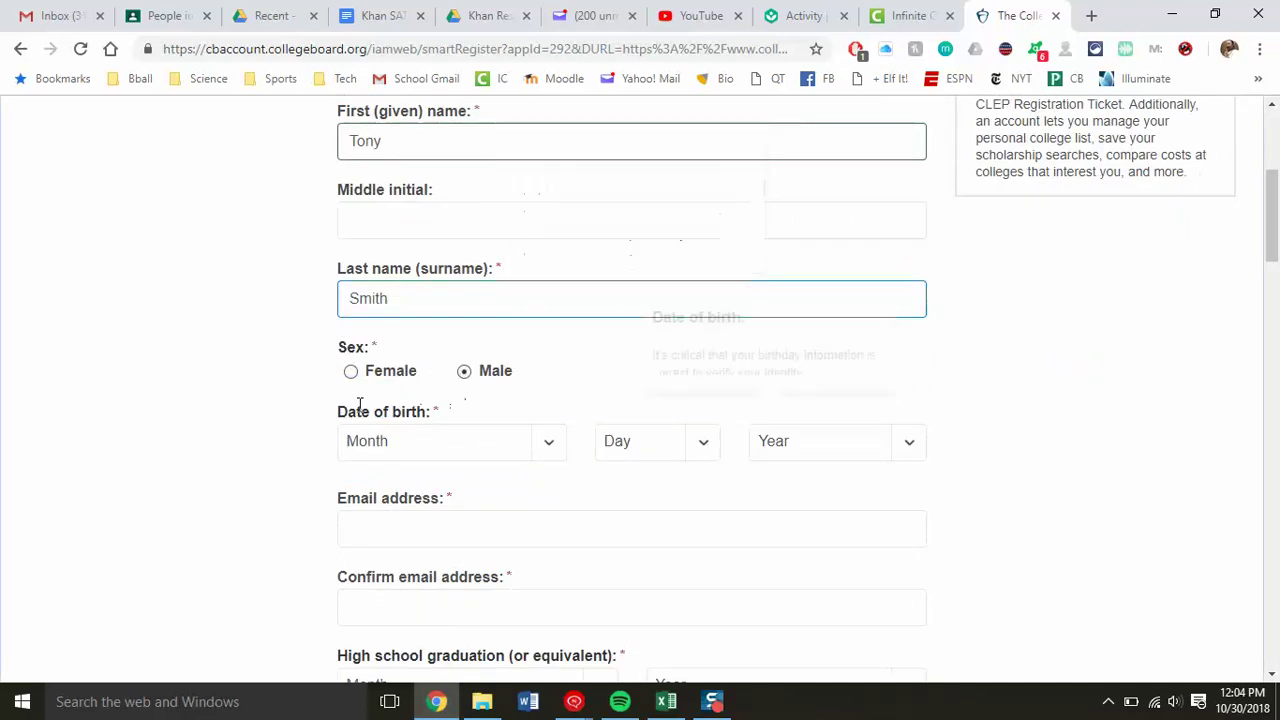
scroll(337, 417, down, 1)
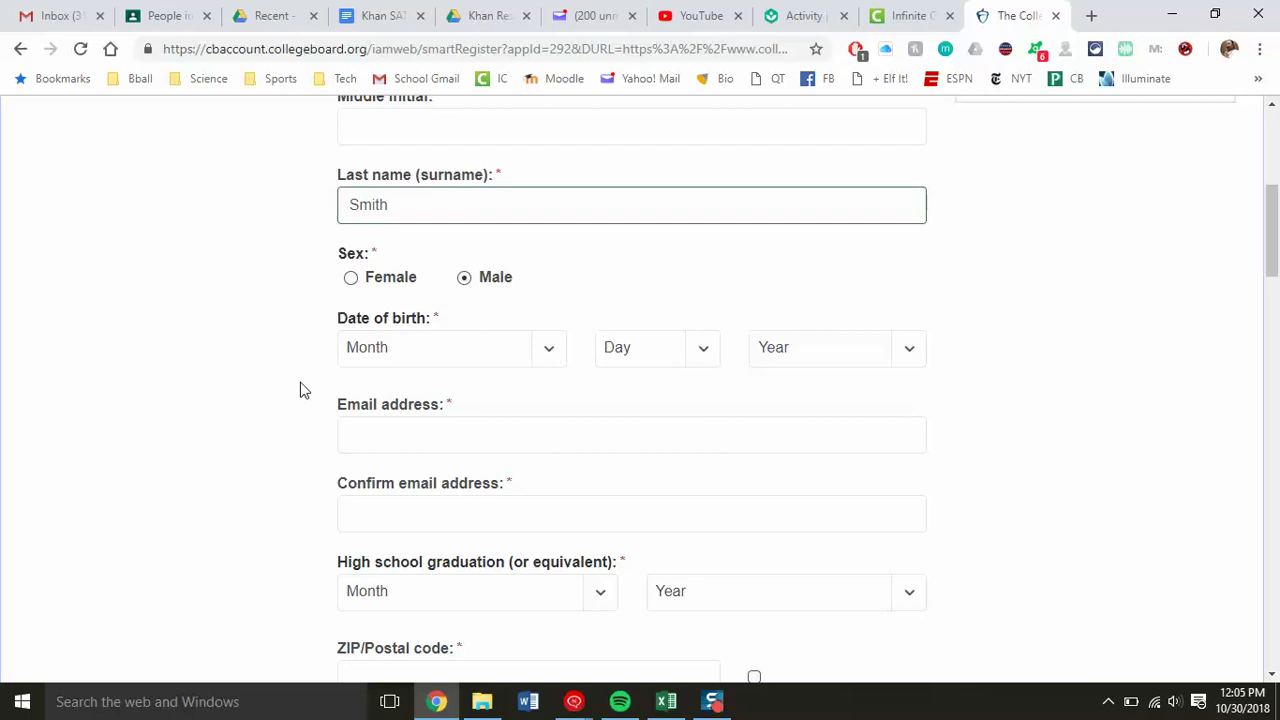
- Pick October, 30 and 2002 in the date-of-birth Month, Day and Year dropdowns
mouse_move(366, 369)
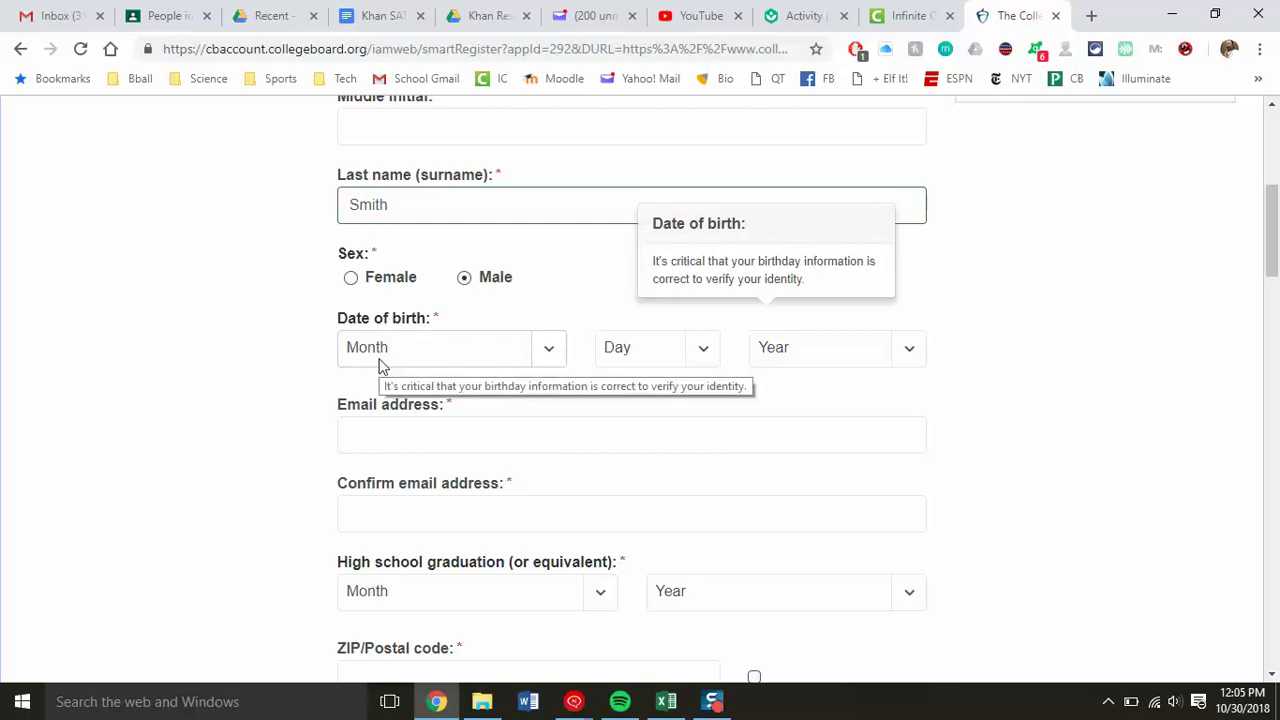
click(380, 350)
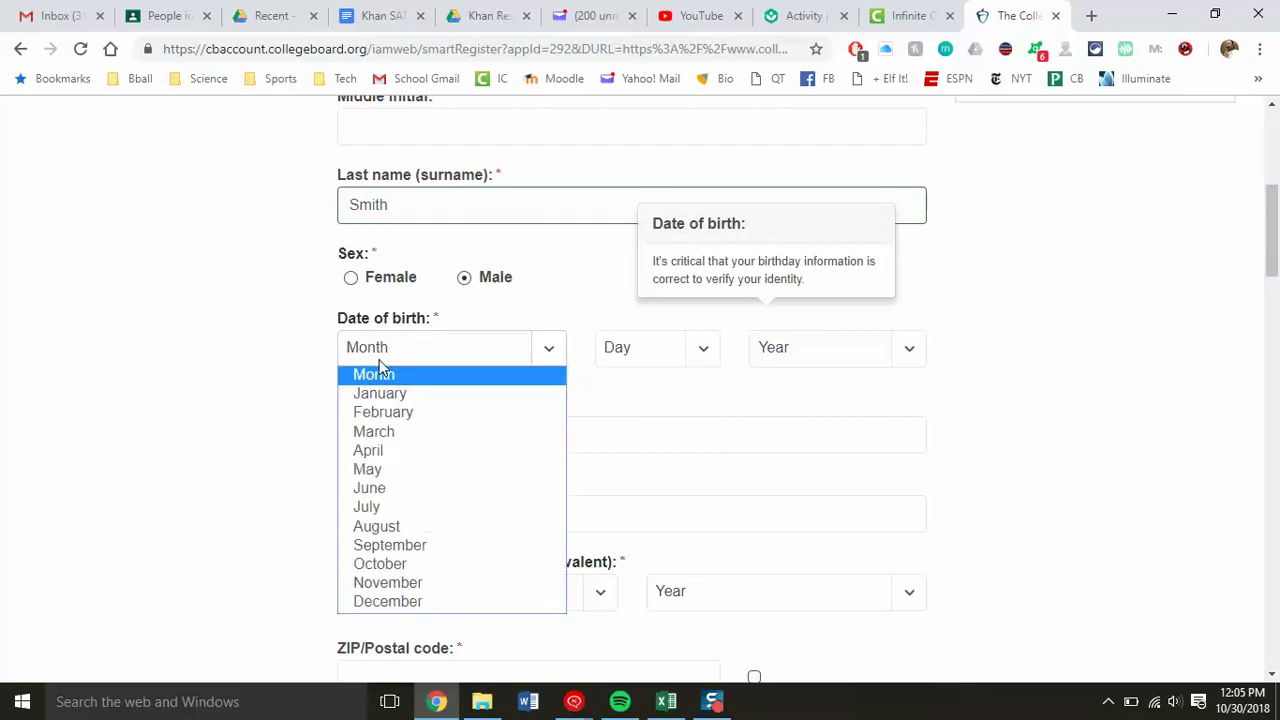
click(378, 563)
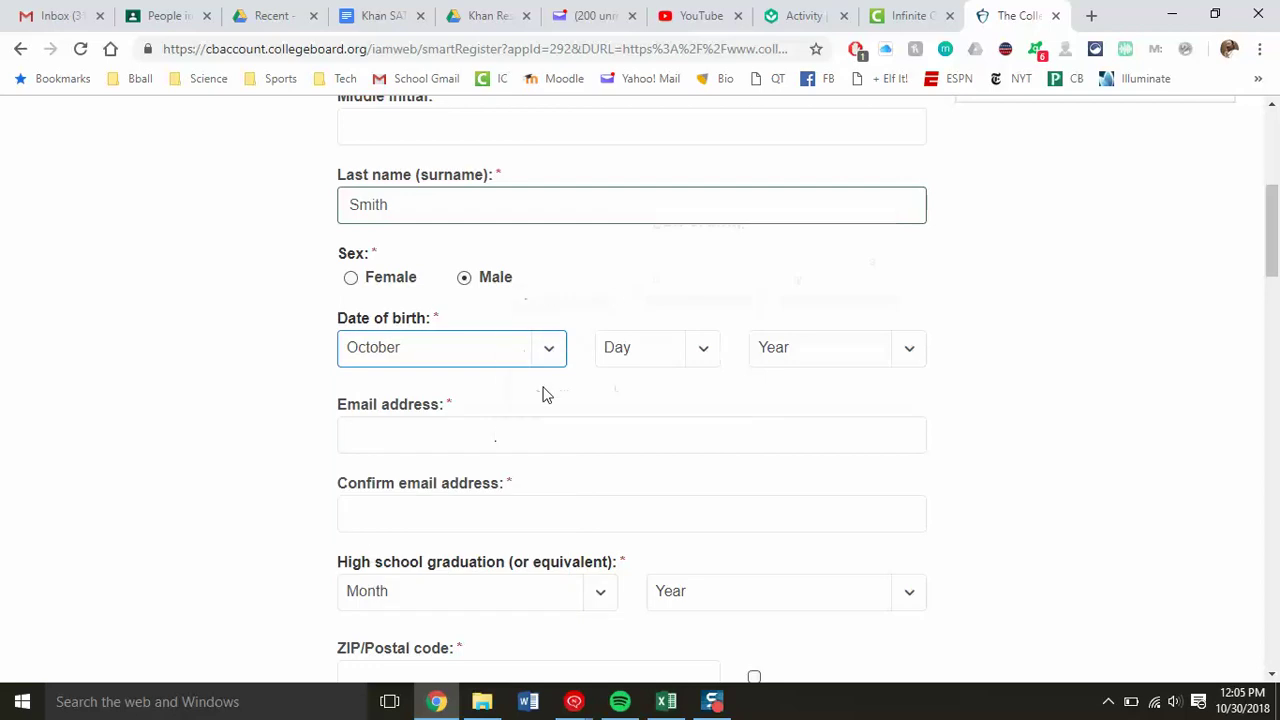
click(624, 352)
scroll(657, 297, down, 3)
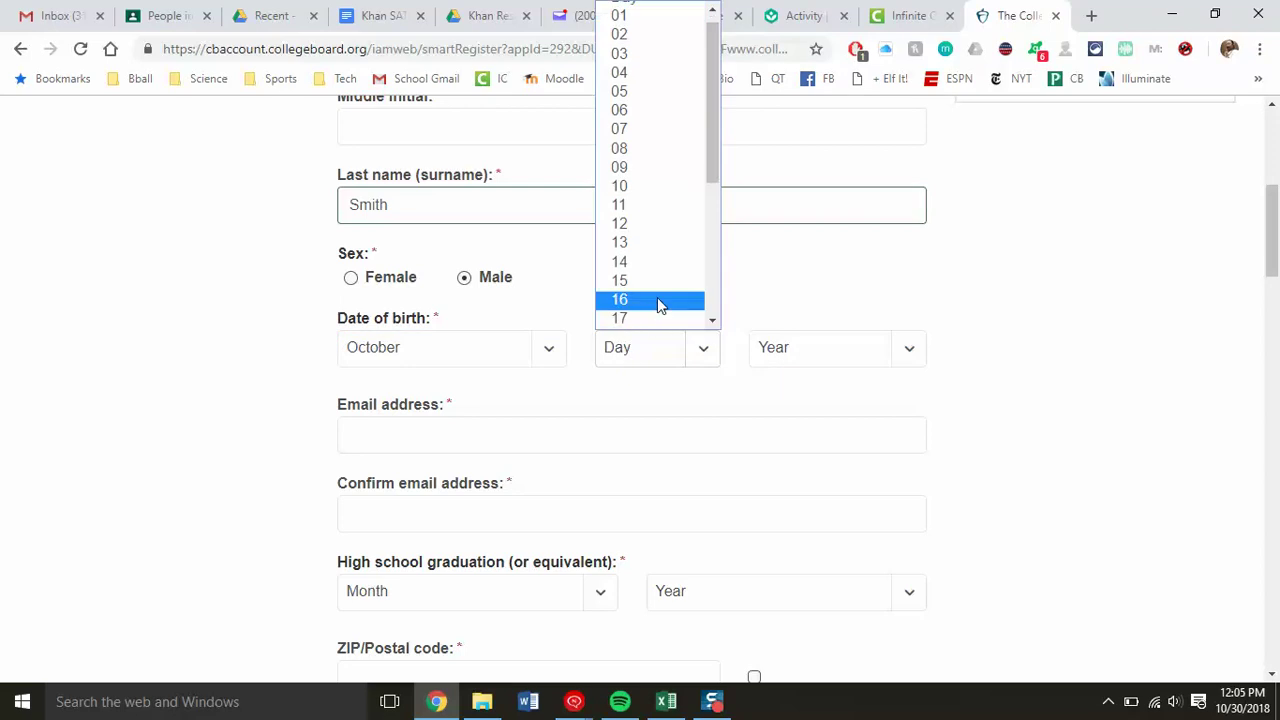
click(634, 299)
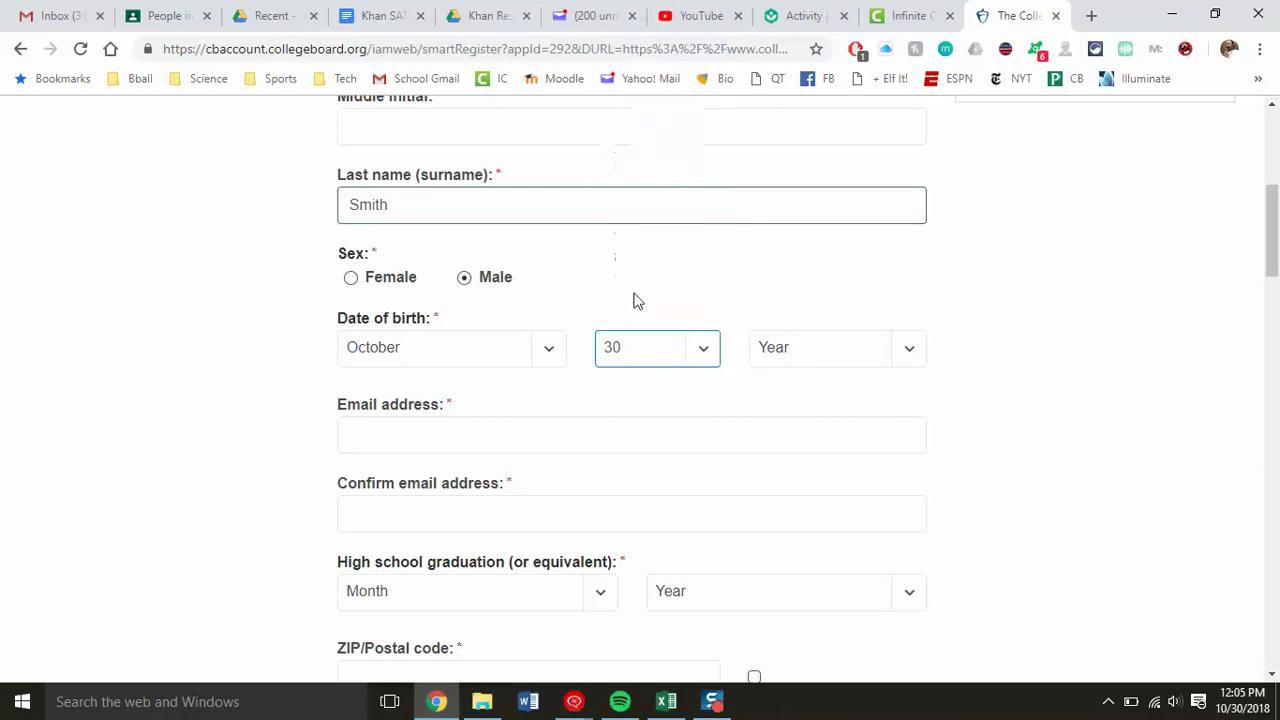
click(809, 366)
scroll(805, 305, down, 1)
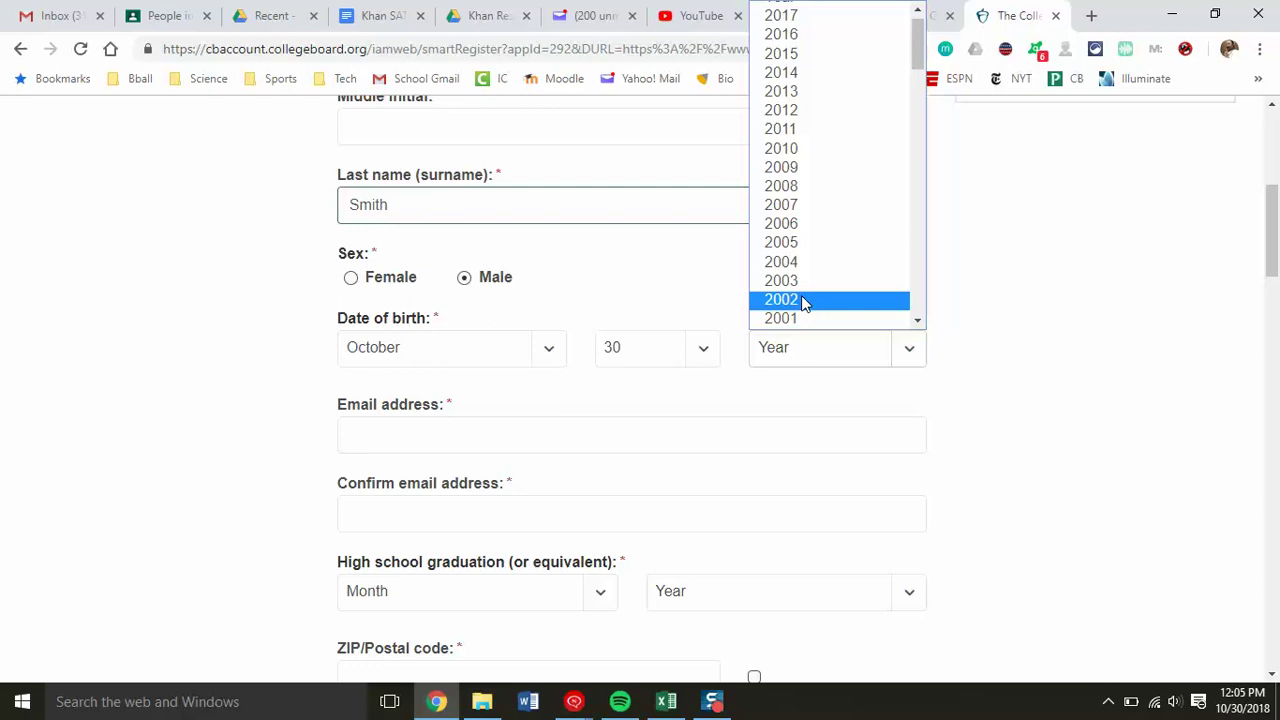
click(801, 300)
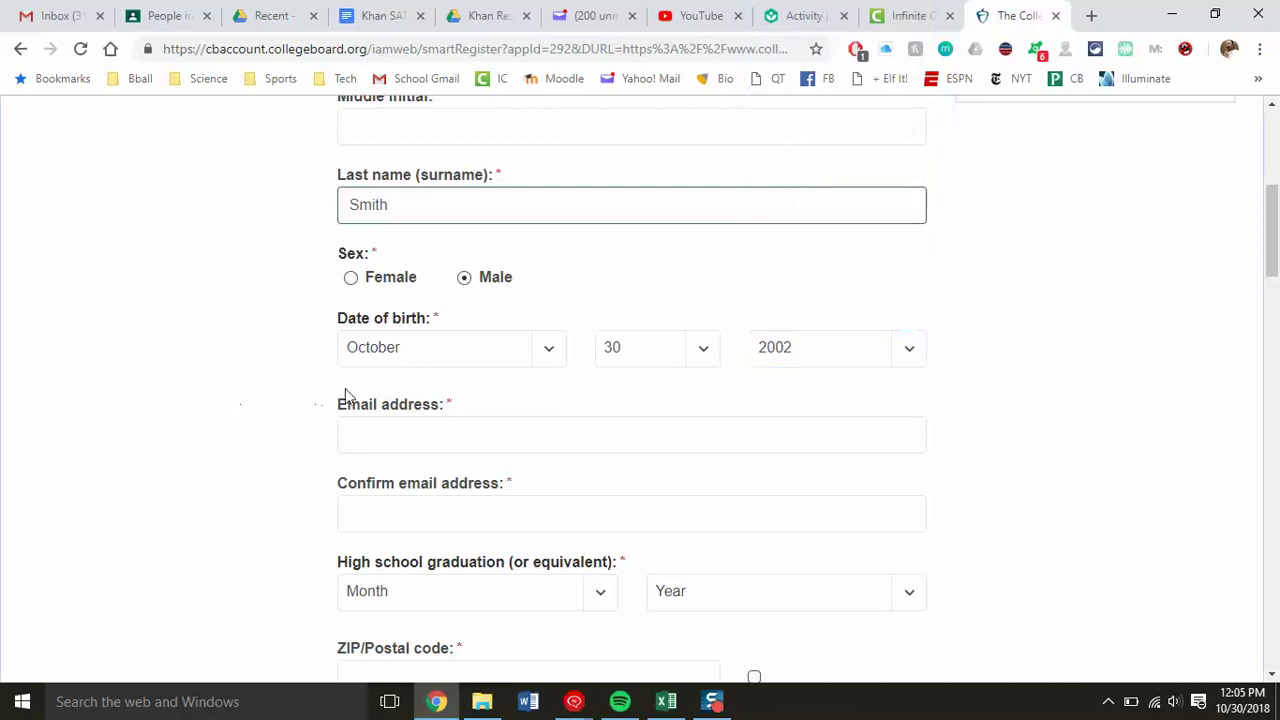
click(383, 440)
click(389, 434)
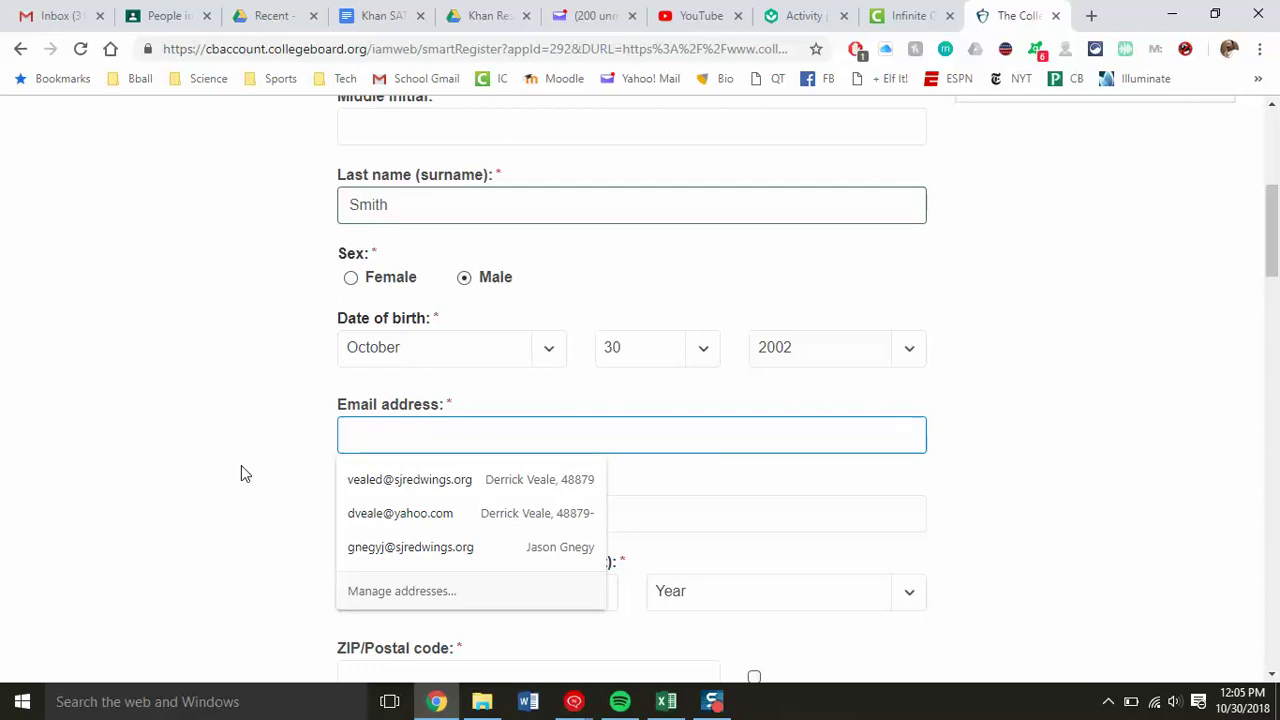
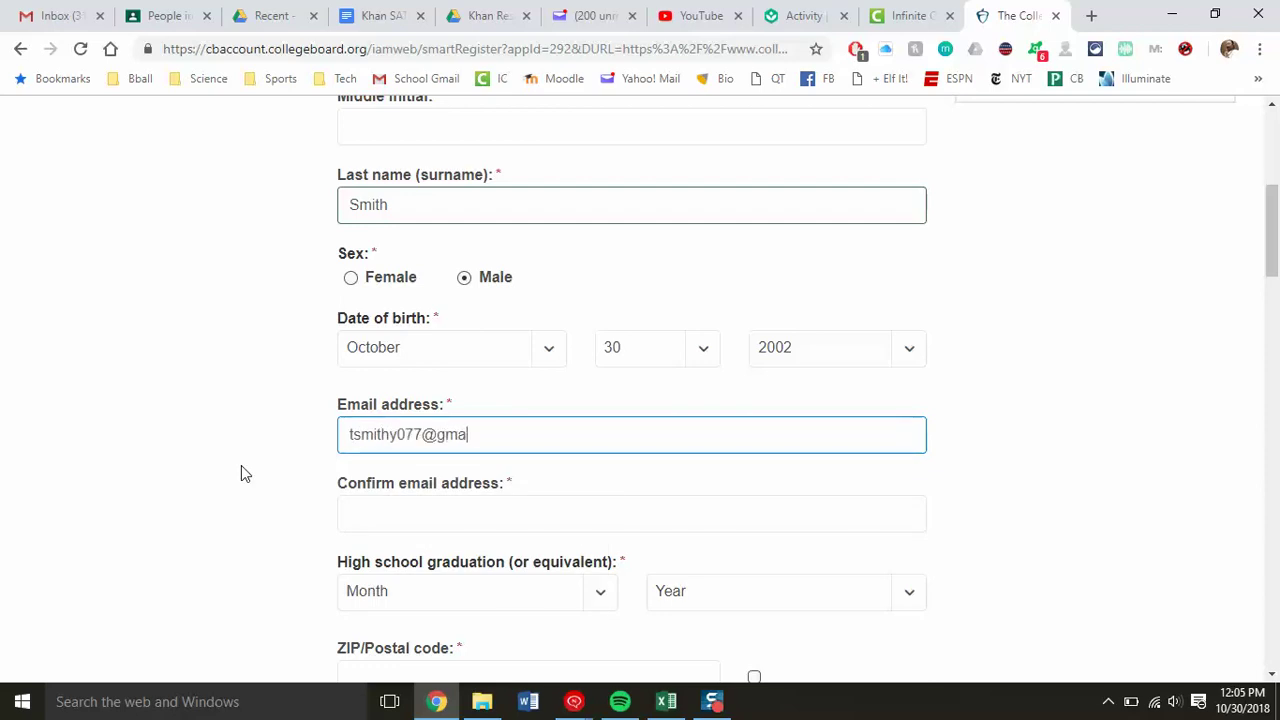
- Type the student's email address and paste the same address into Confirm email address
triple_click(373, 432)
key(ctrl+c)
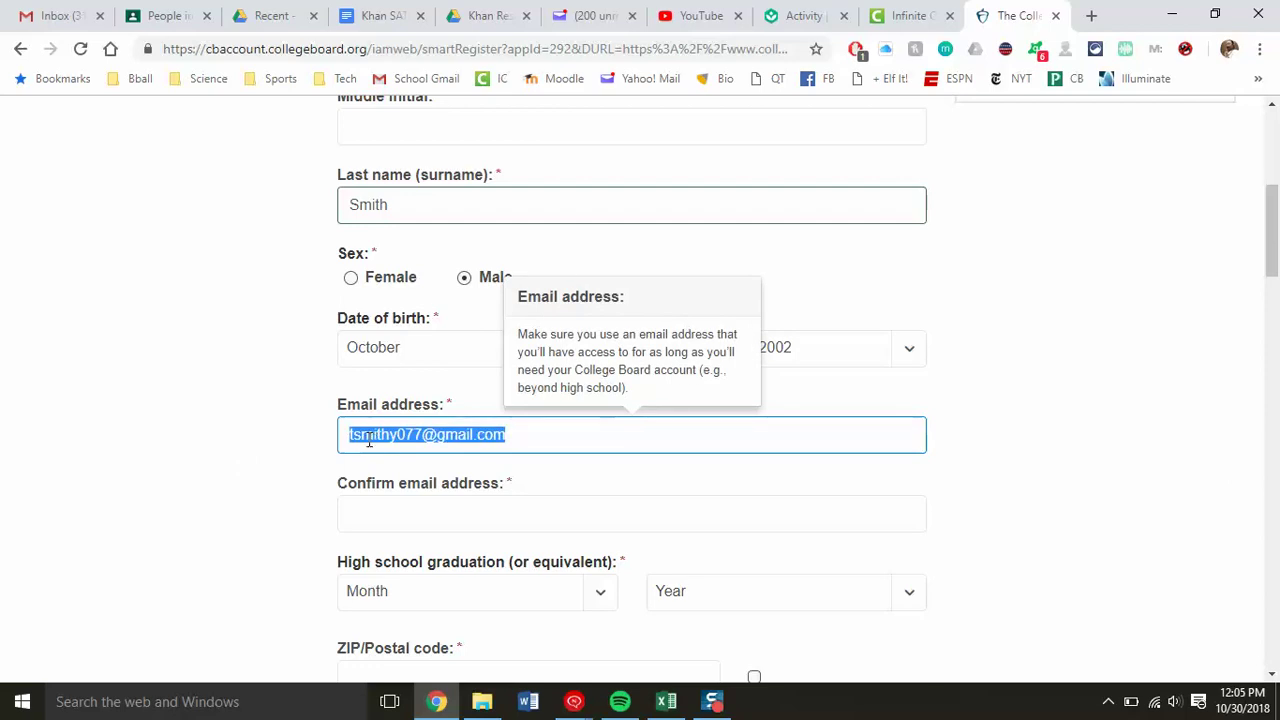
click(392, 514)
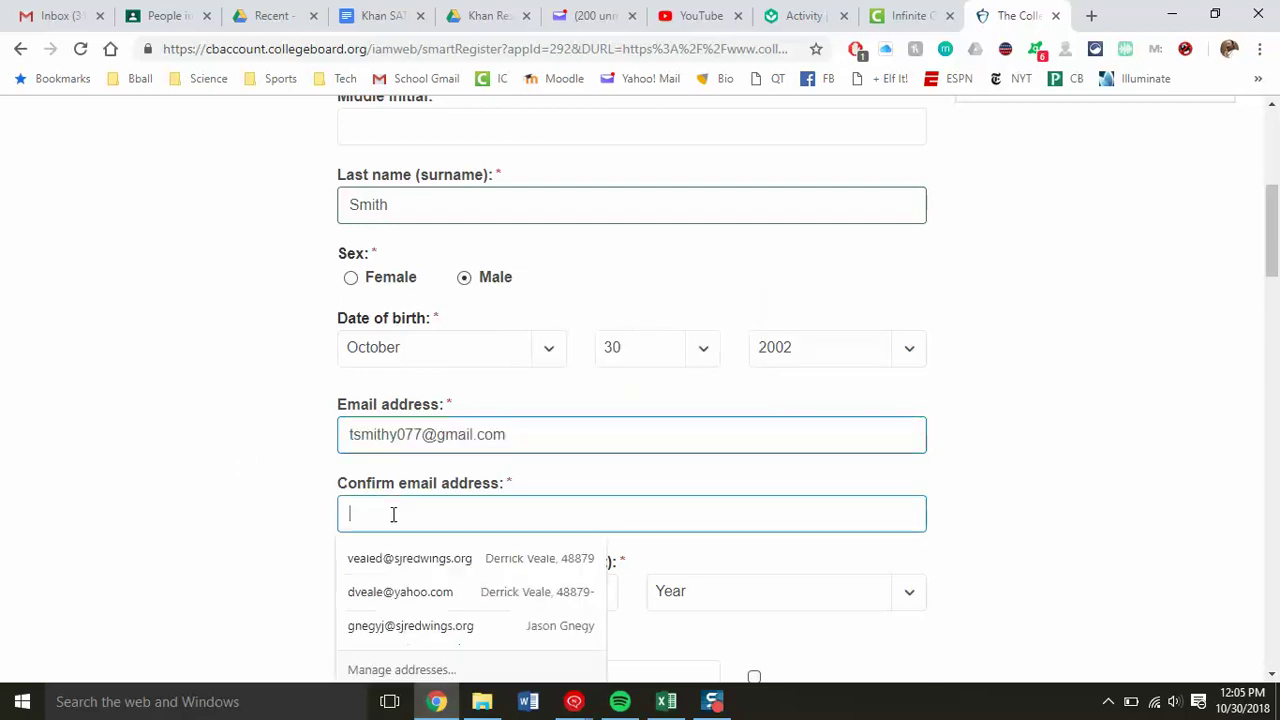
key(ctrl+v)
scroll(260, 520, down, 1)
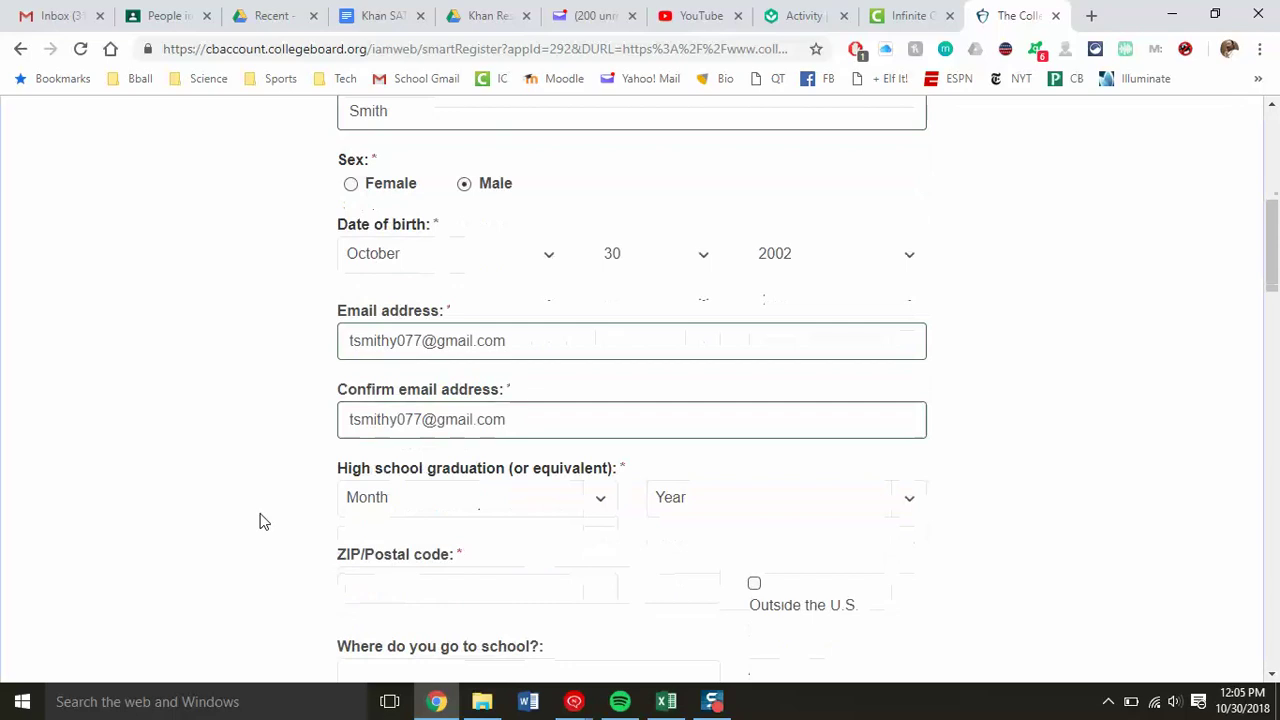
scroll(258, 529, down, 2)
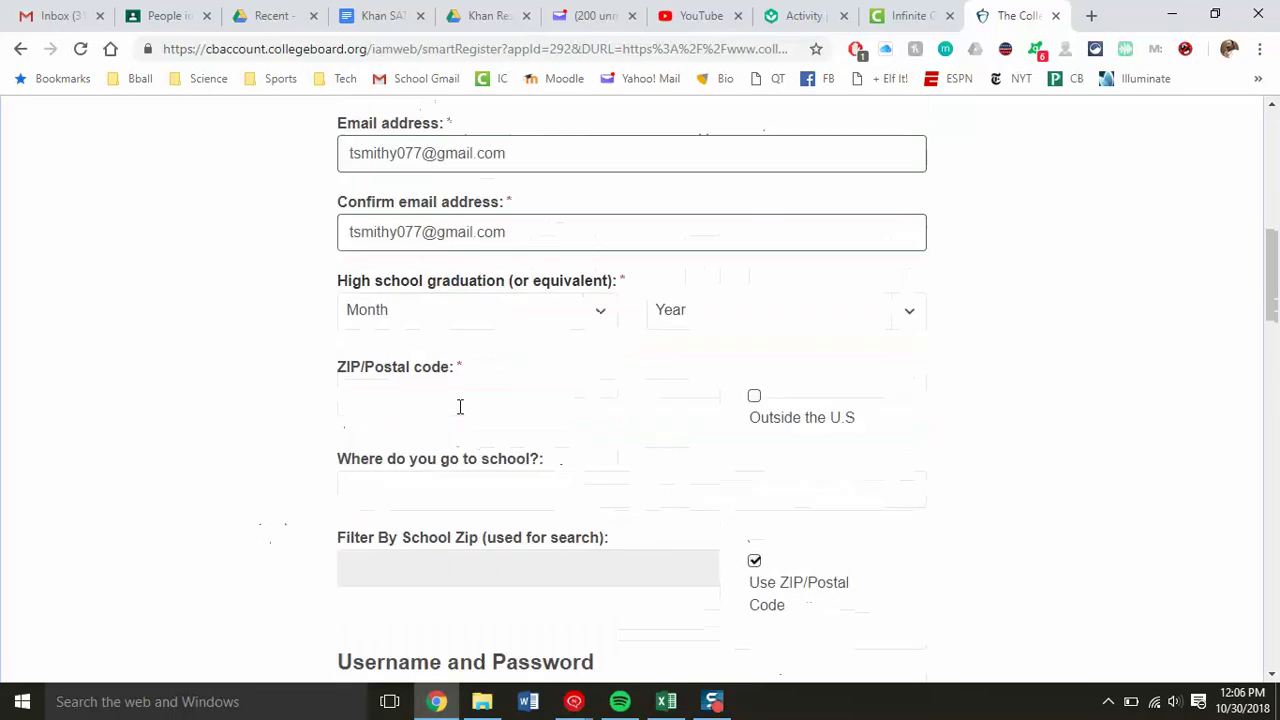
- Set high school graduation to June 2021 and enter the student's ZIP code
click(500, 315)
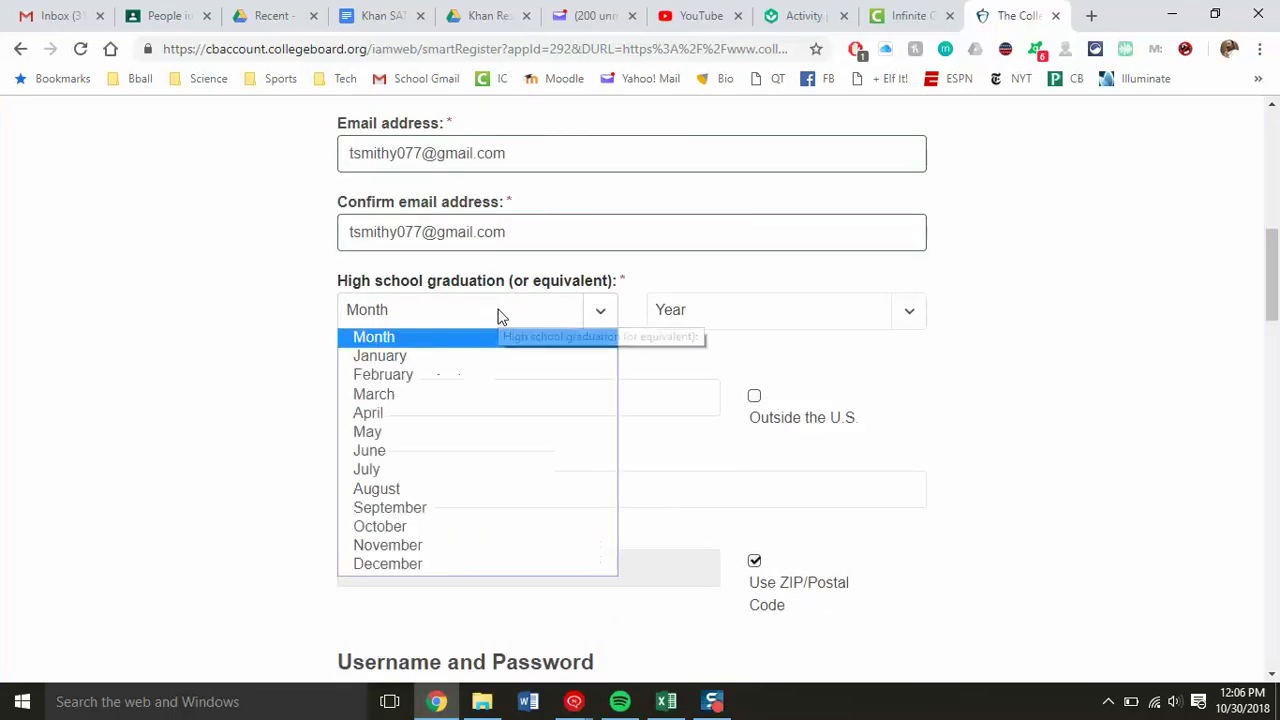
click(376, 450)
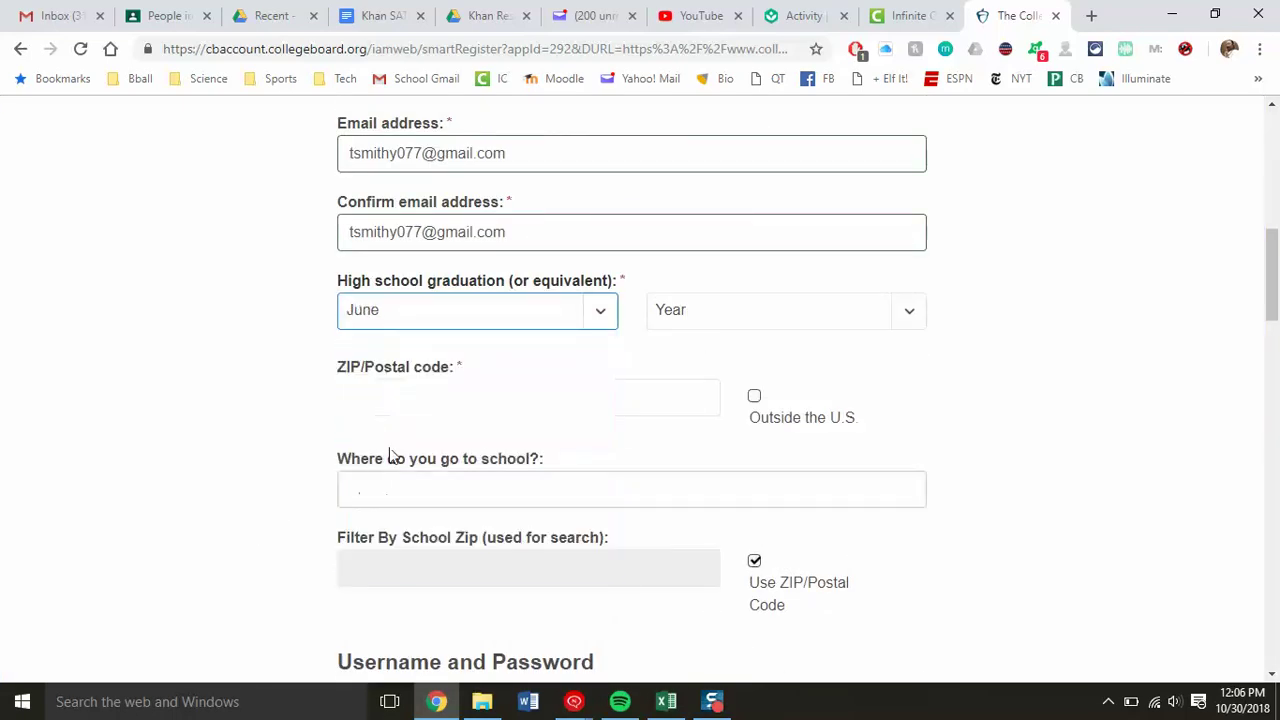
click(670, 310)
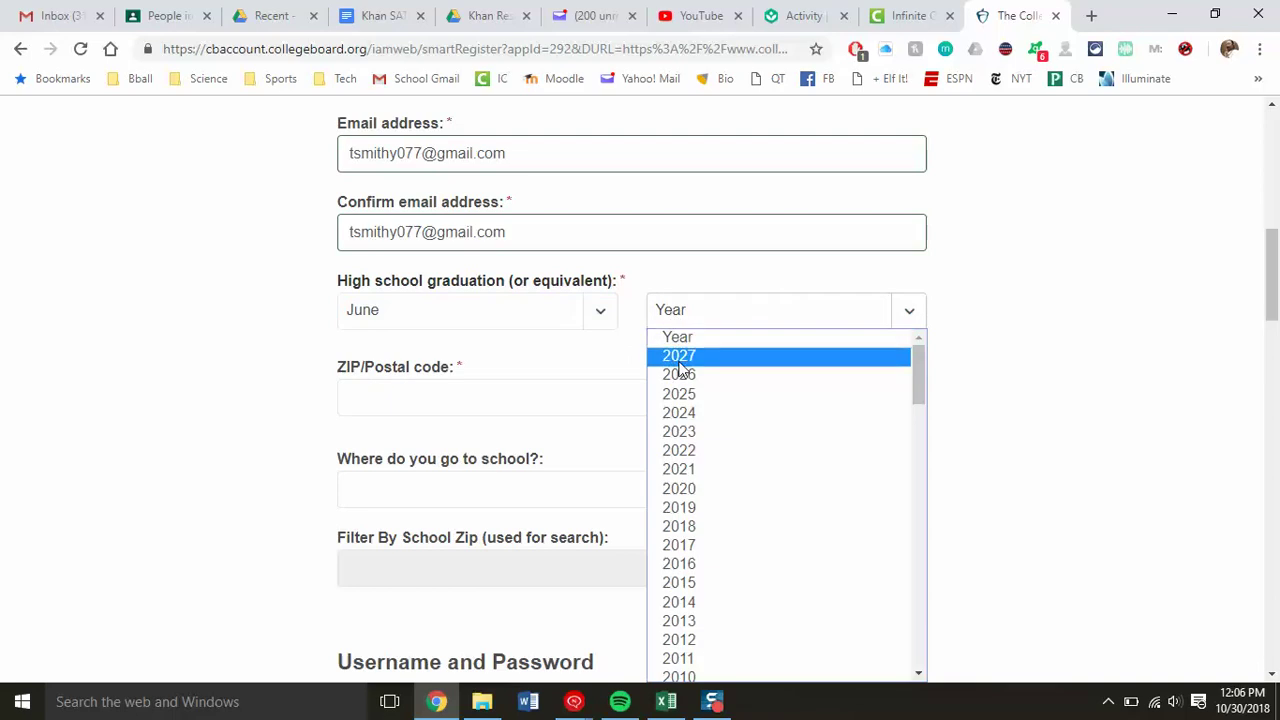
click(668, 470)
click(445, 399)
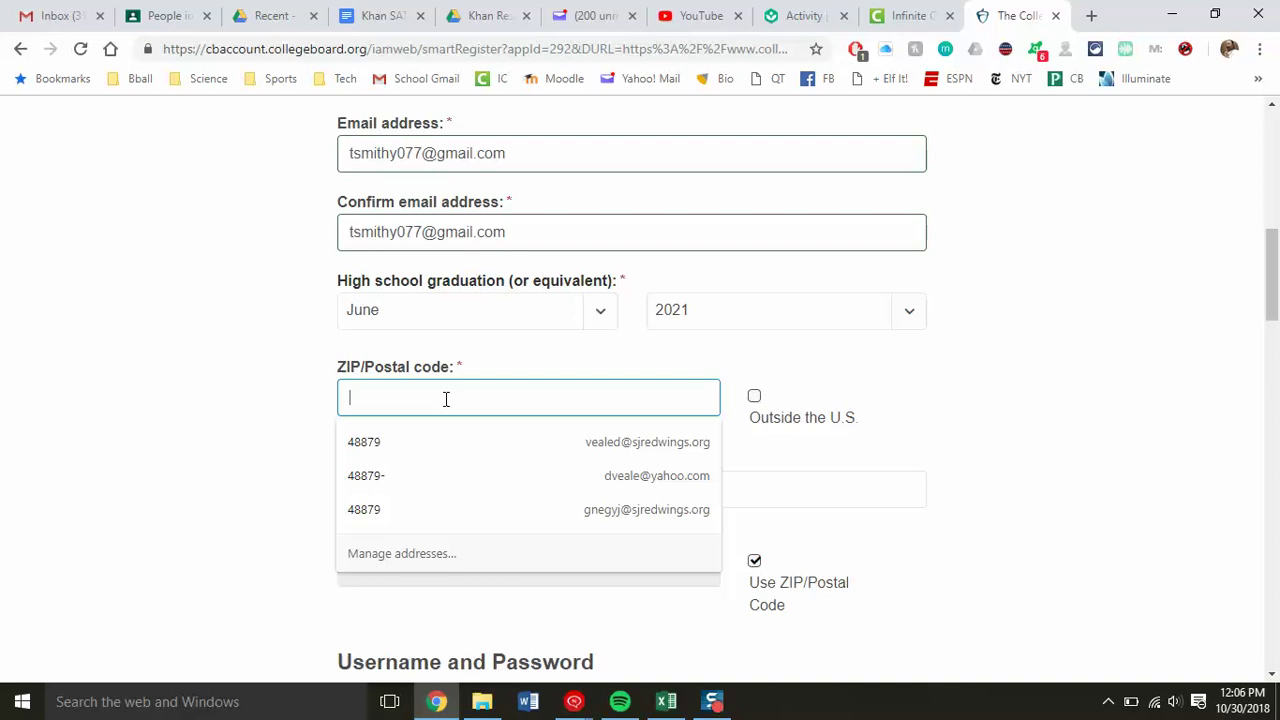
text(48879)
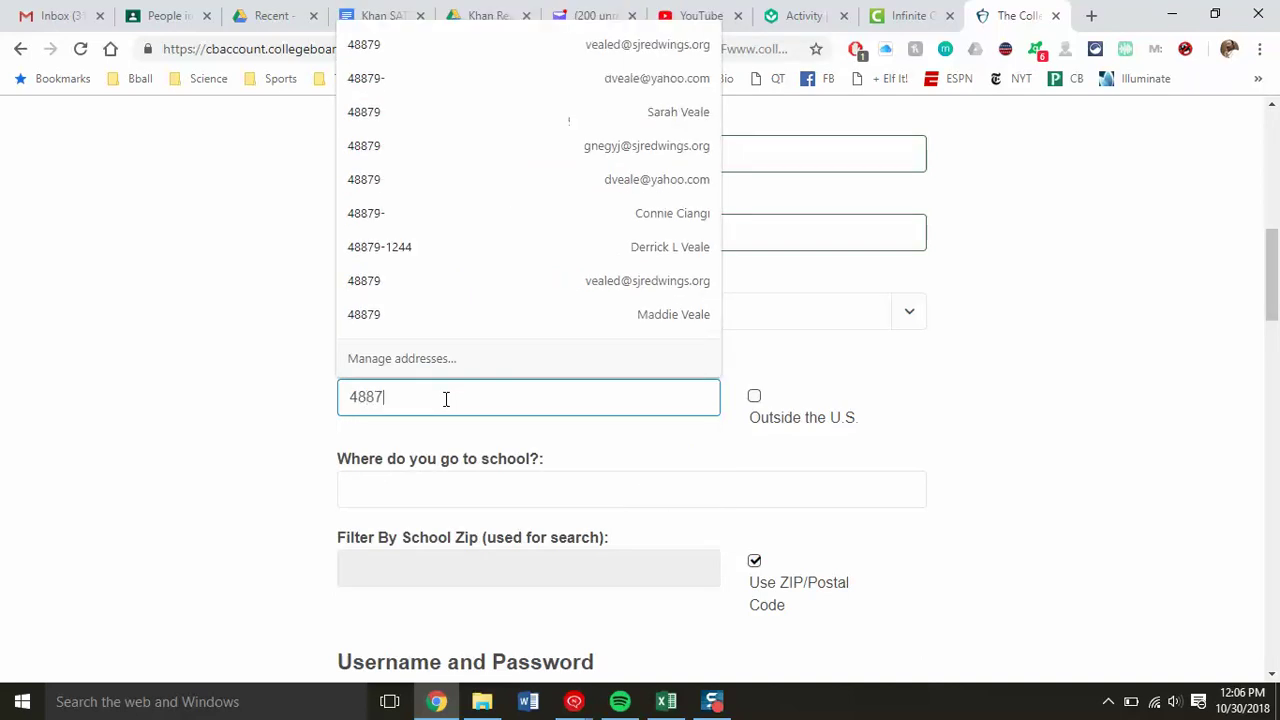
- Search 'saint johns high sch' and choose Saint Johns High School as the school
click(237, 400)
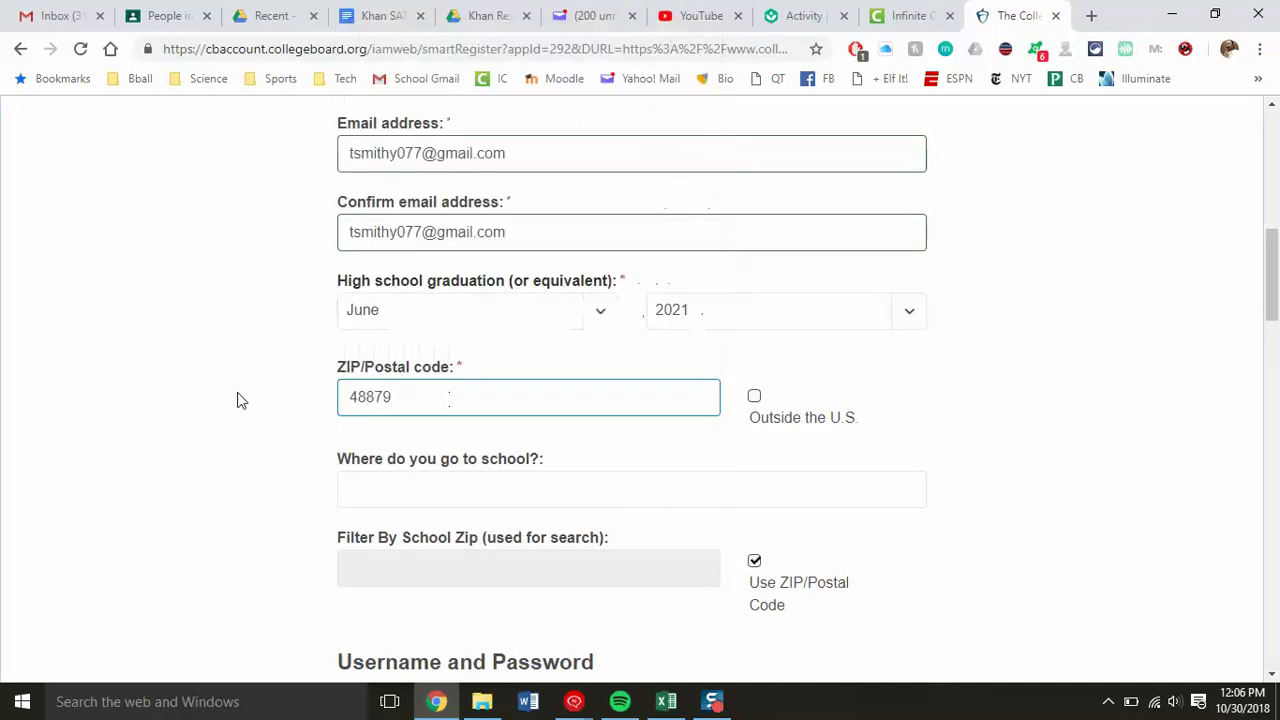
click(368, 487)
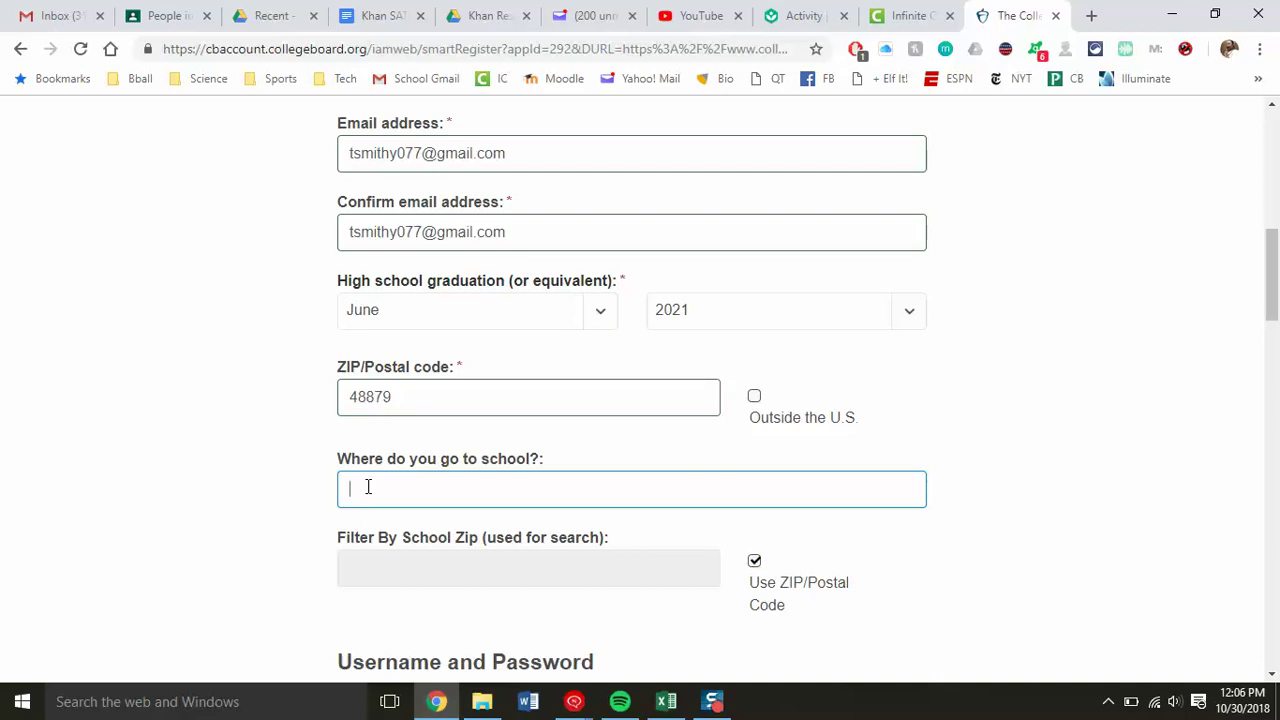
text(saint joh)
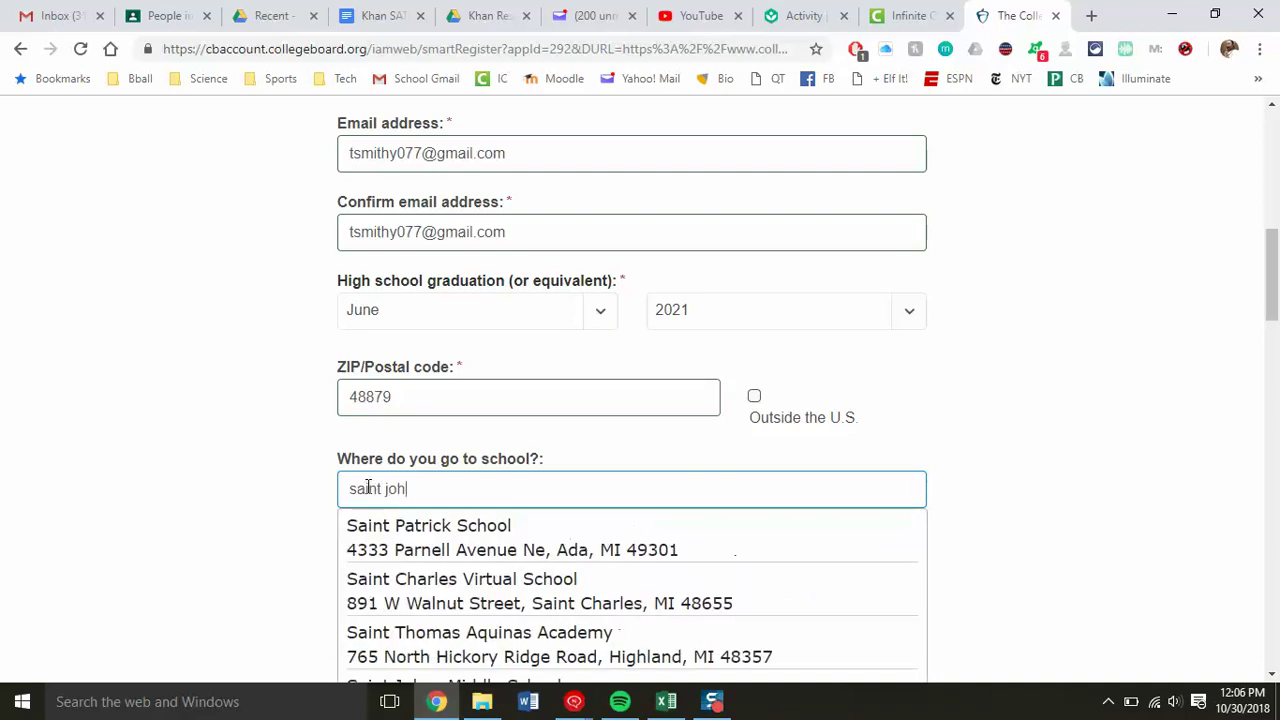
text(ns high sc)
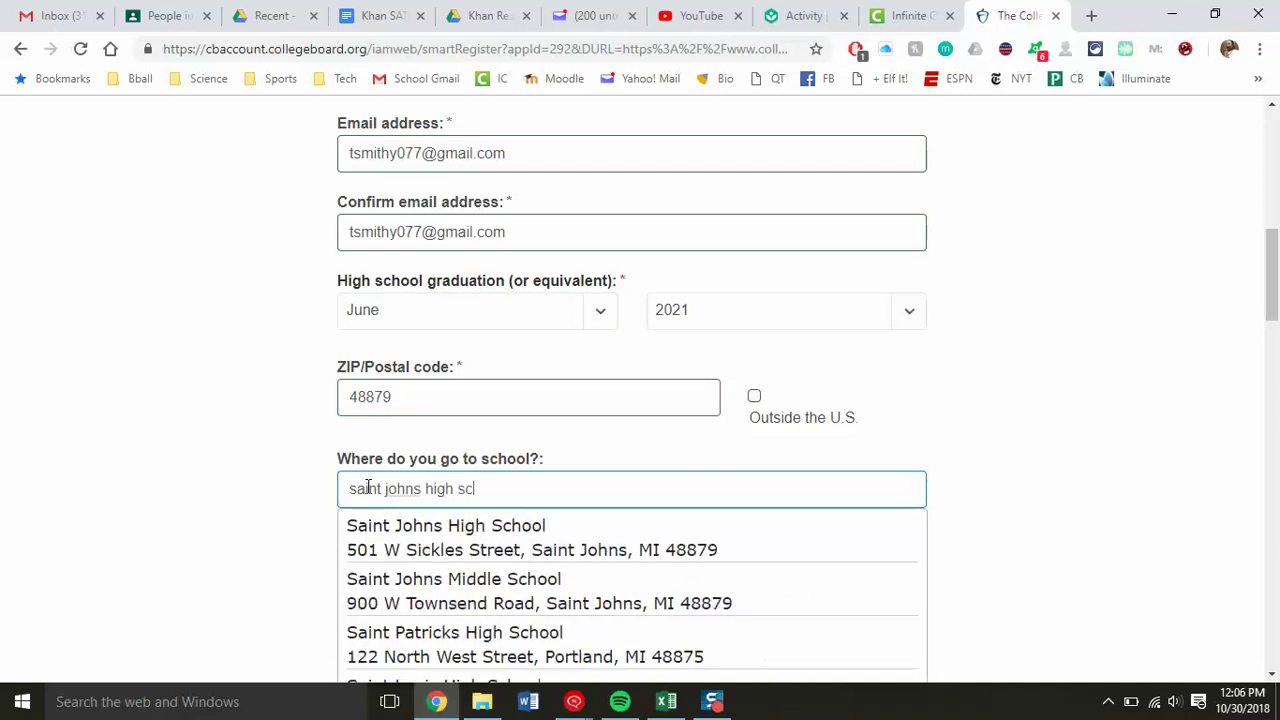
text(h)
click(365, 538)
scroll(272, 525, down, 3)
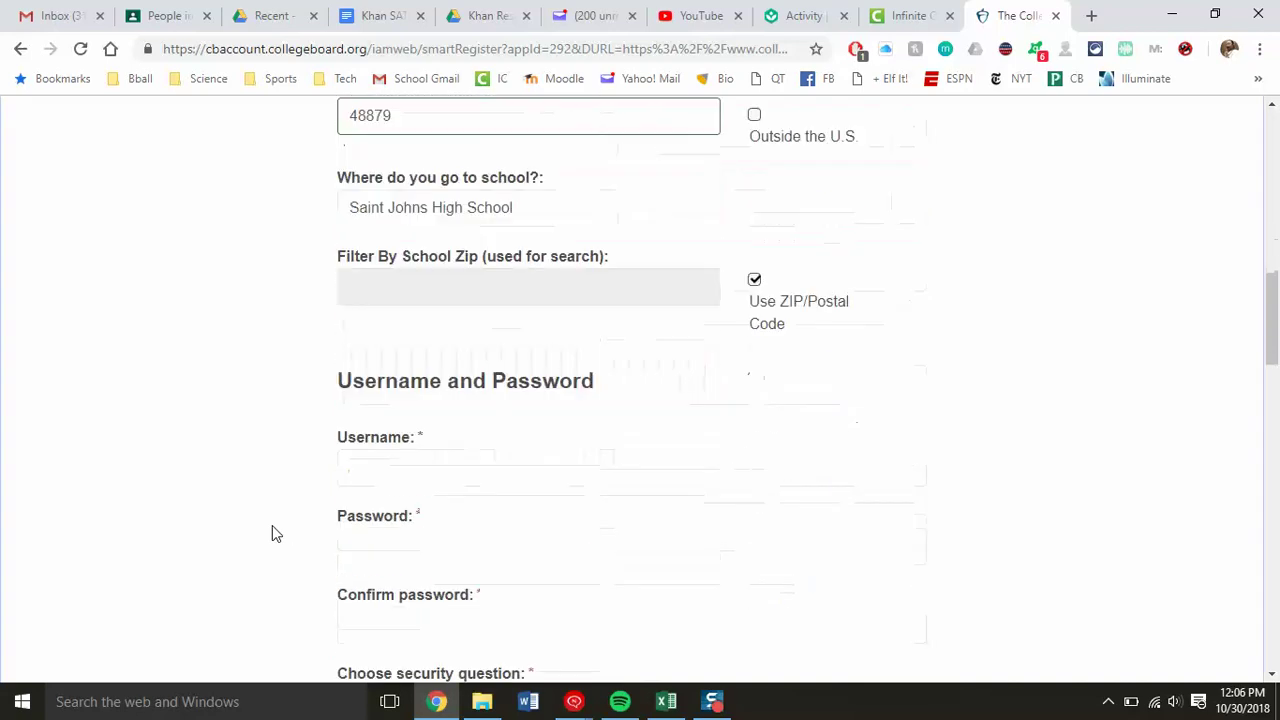
- Enter the student's chosen username in the Username field
click(354, 455)
scroll(429, 343, down, 2)
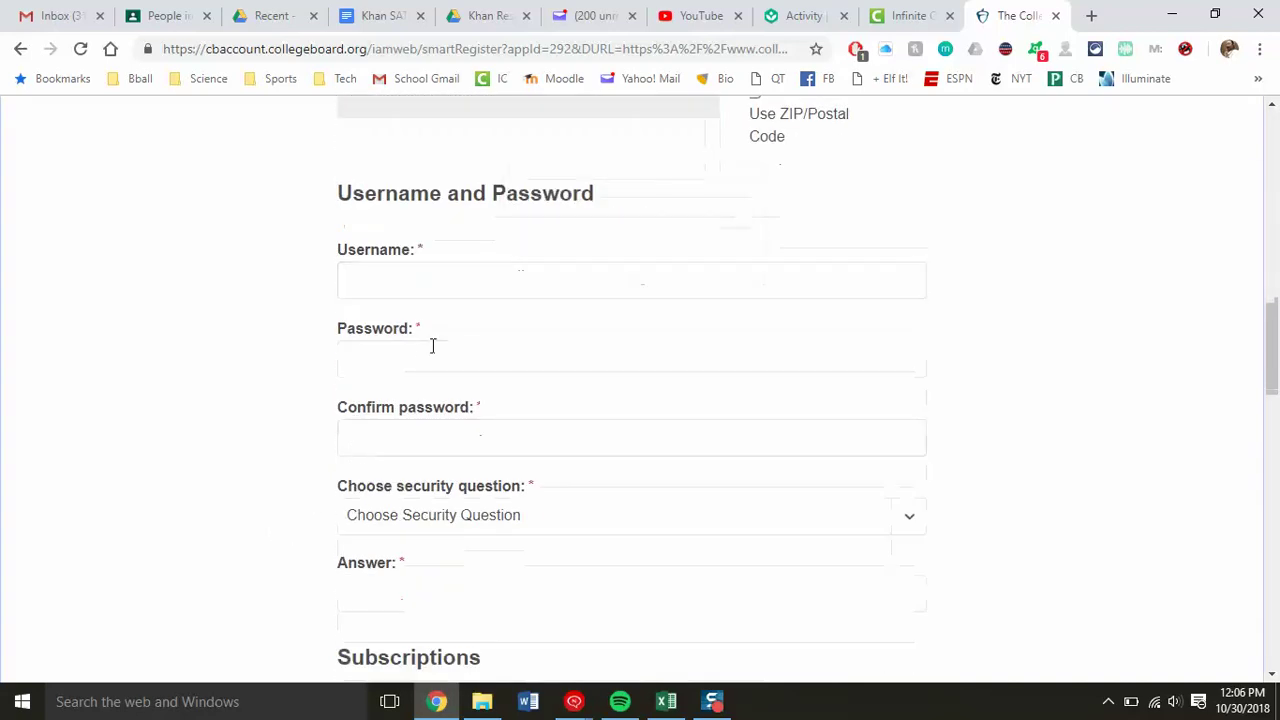
click(435, 283)
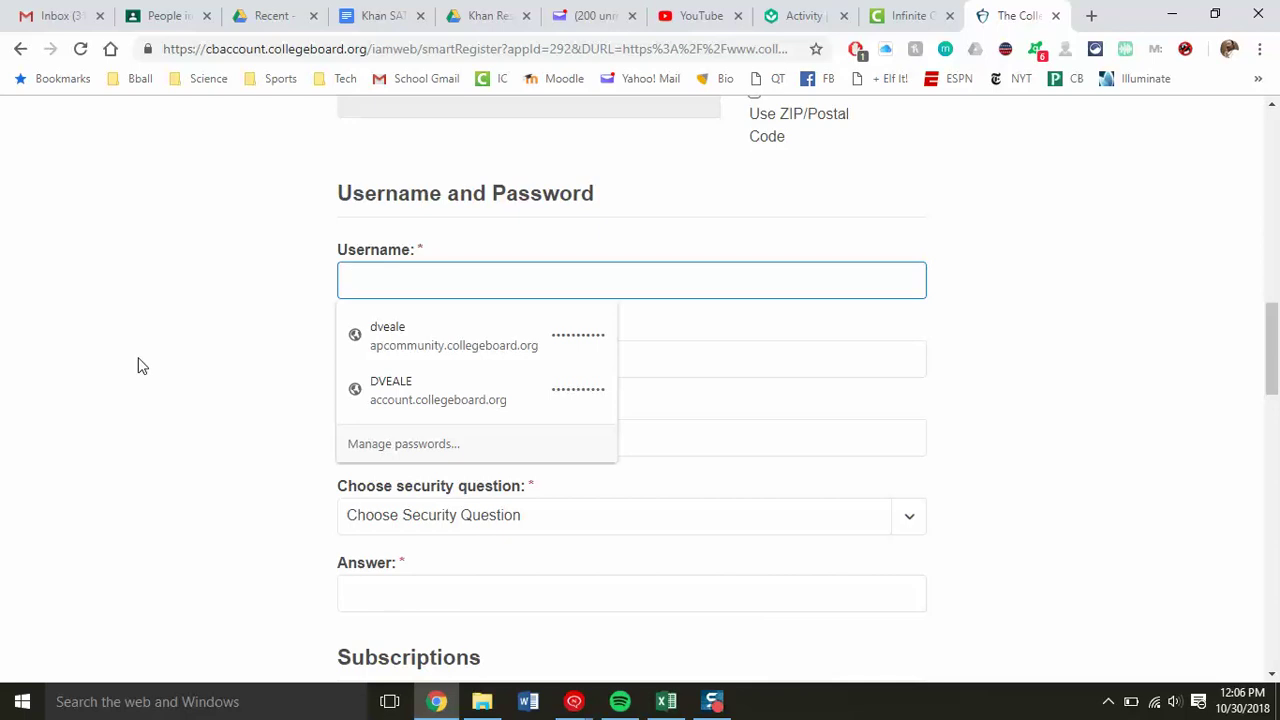
mouse_move(491, 277)
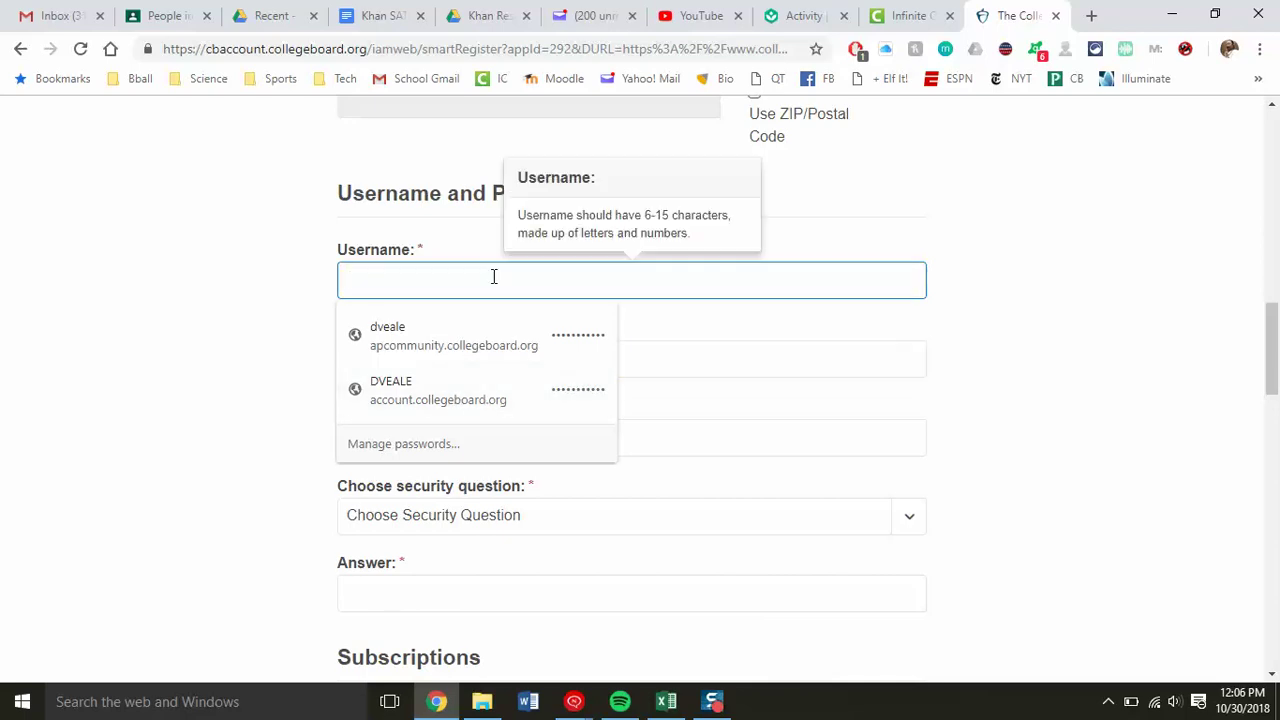
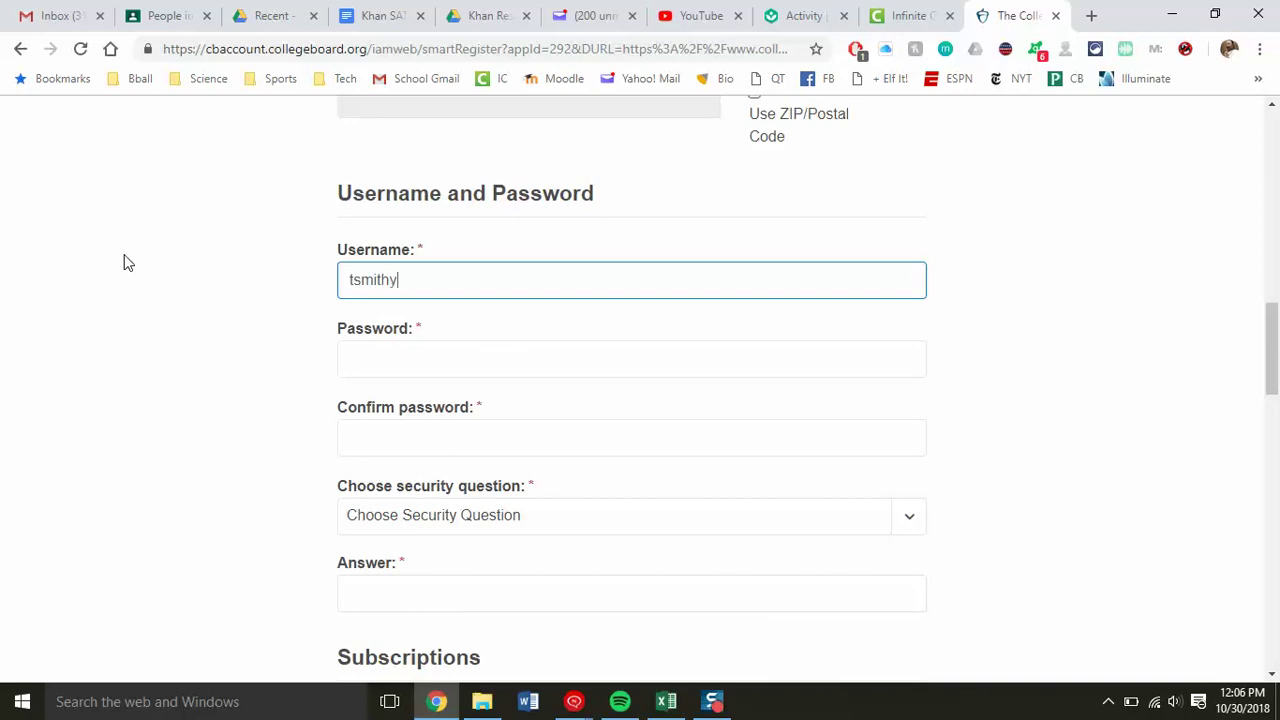
click(389, 350)
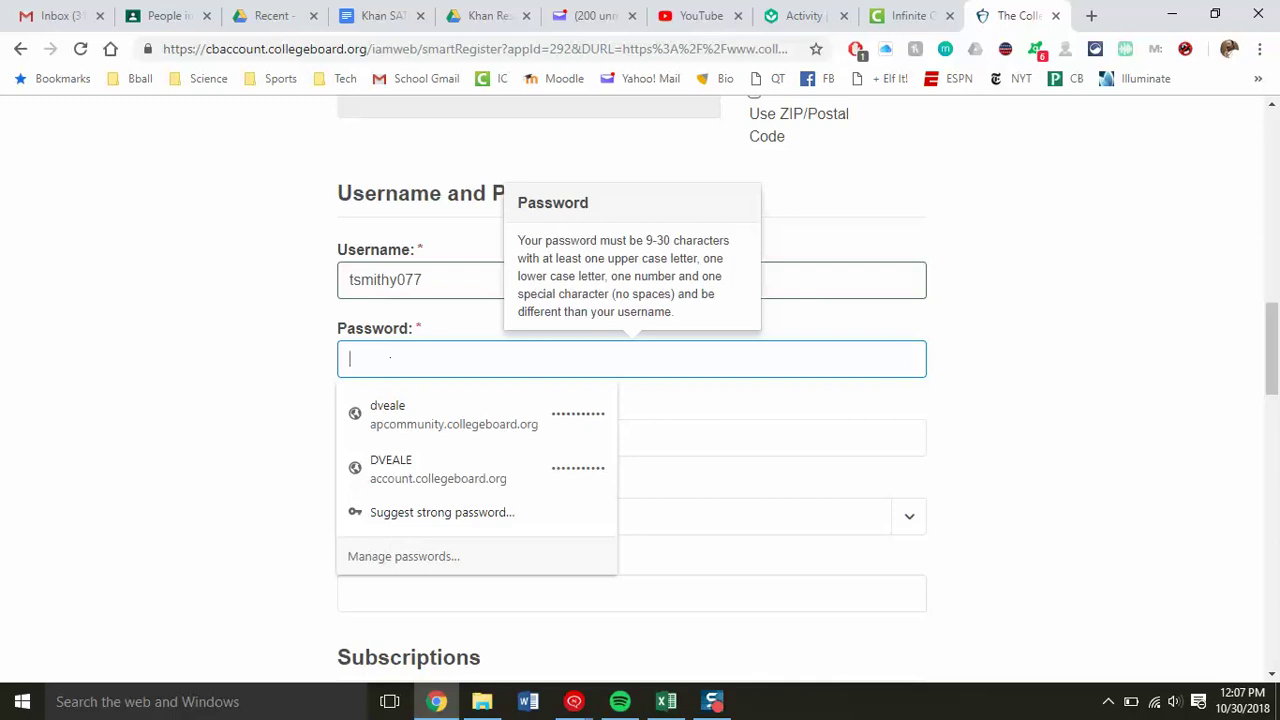
- Type the account password into the Password field
mouse_move(523, 227)
mouse_down()
mouse_move(486, 299)
mouse_move(568, 342)
mouse_move(698, 334)
mouse_move(766, 260)
mouse_move(714, 228)
mouse_move(618, 216)
mouse_move(542, 230)
mouse_up()
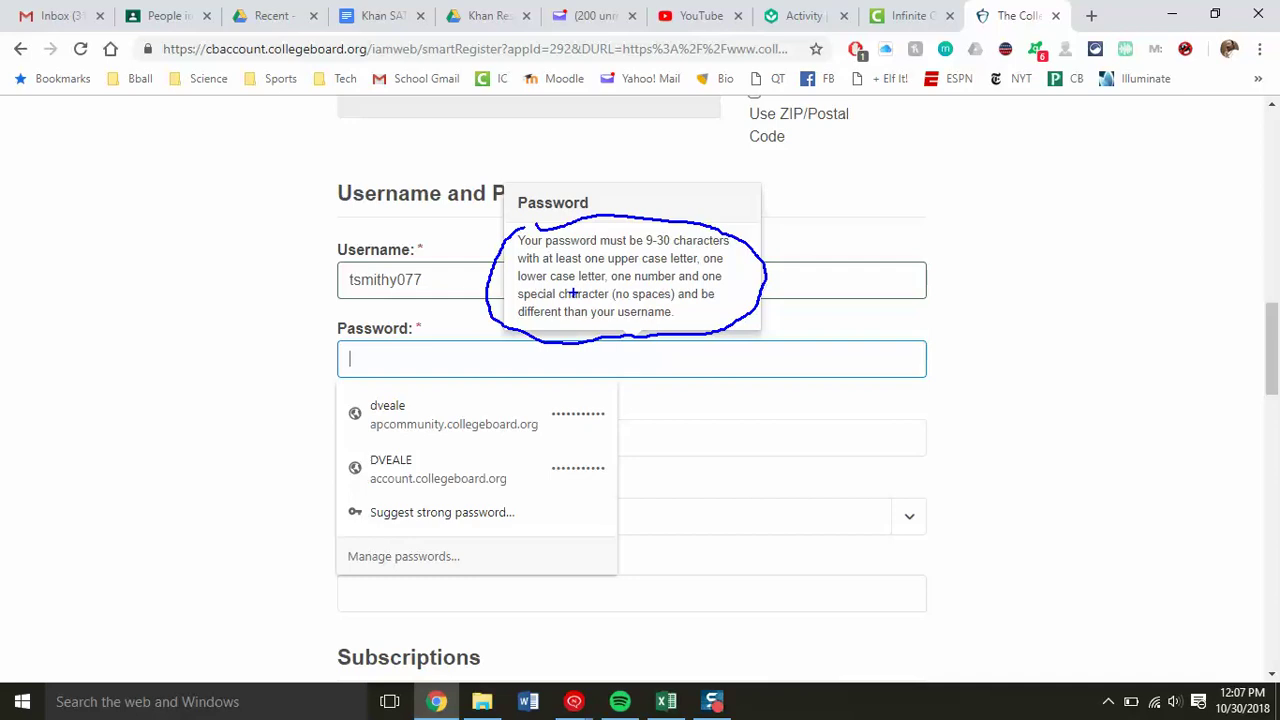
click(389, 354)
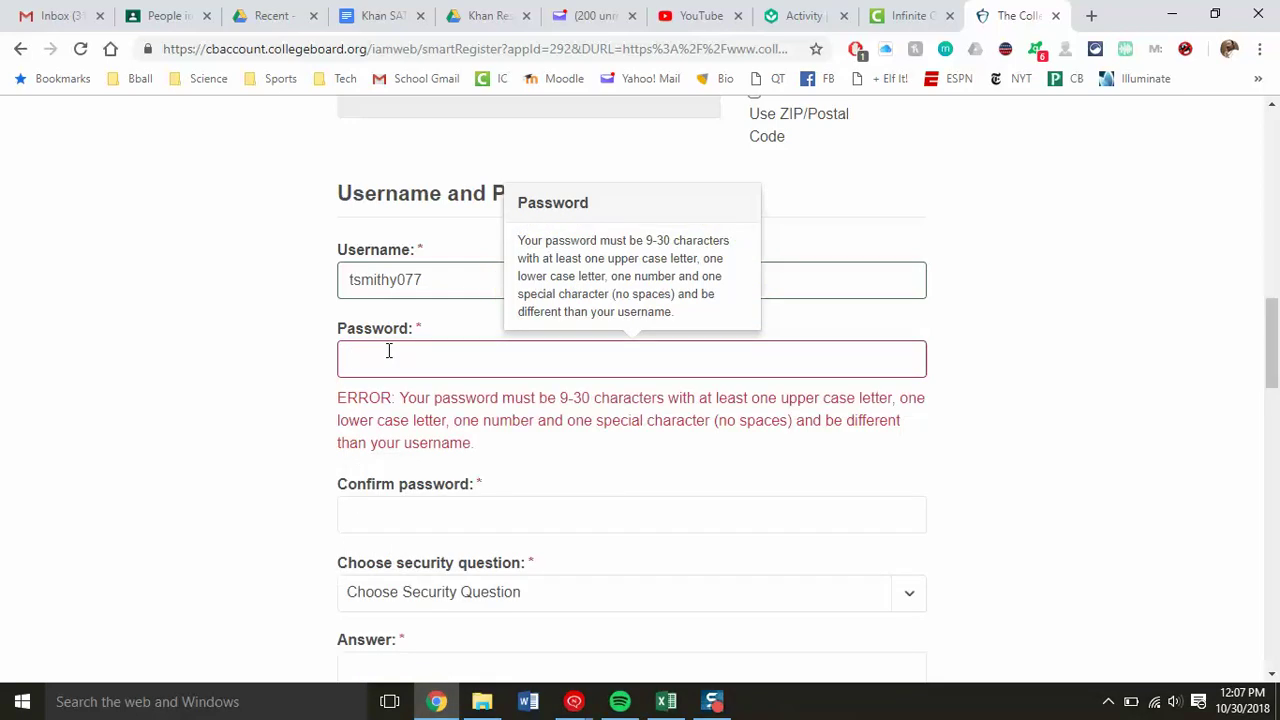
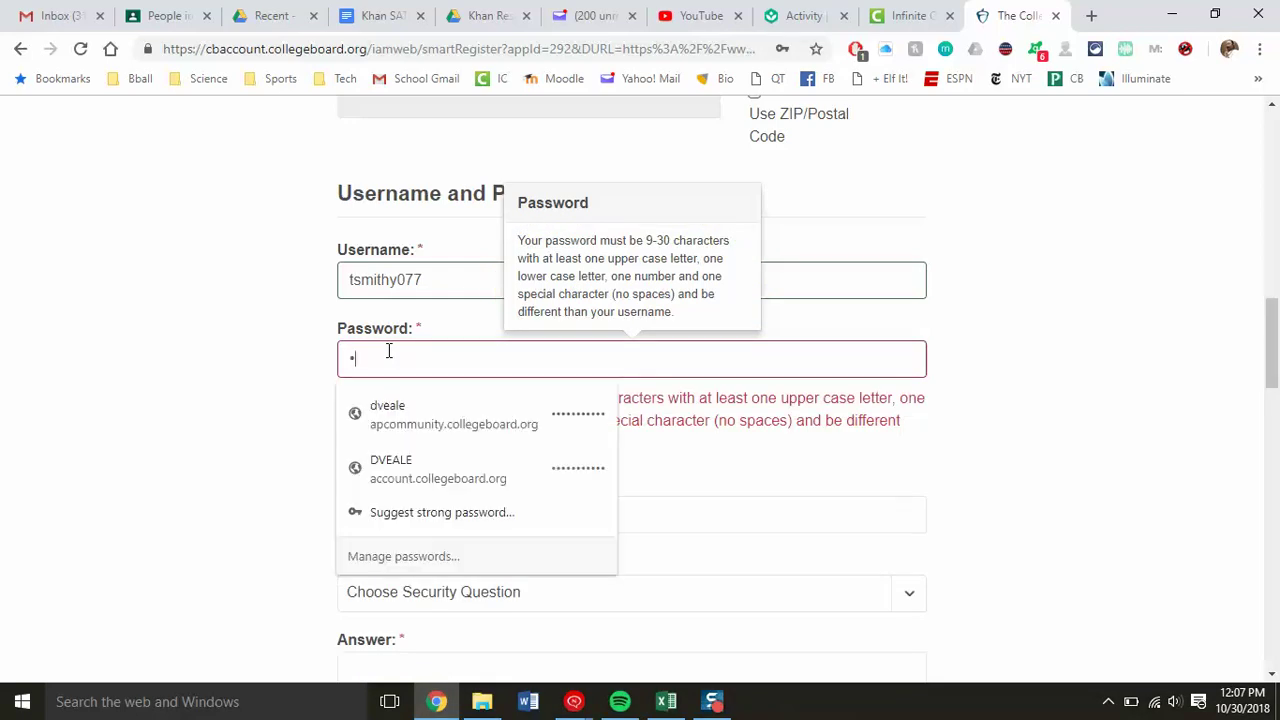
- Retype the account password in the Confirm password field
key(Tab)
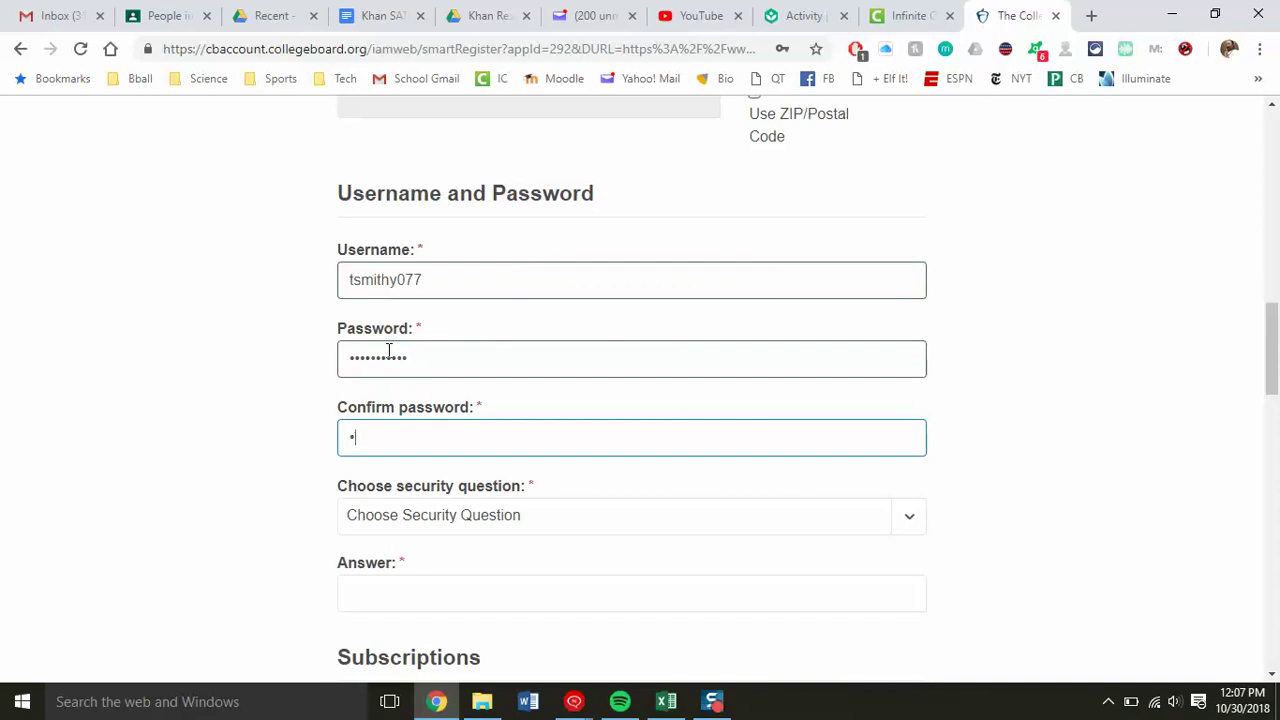
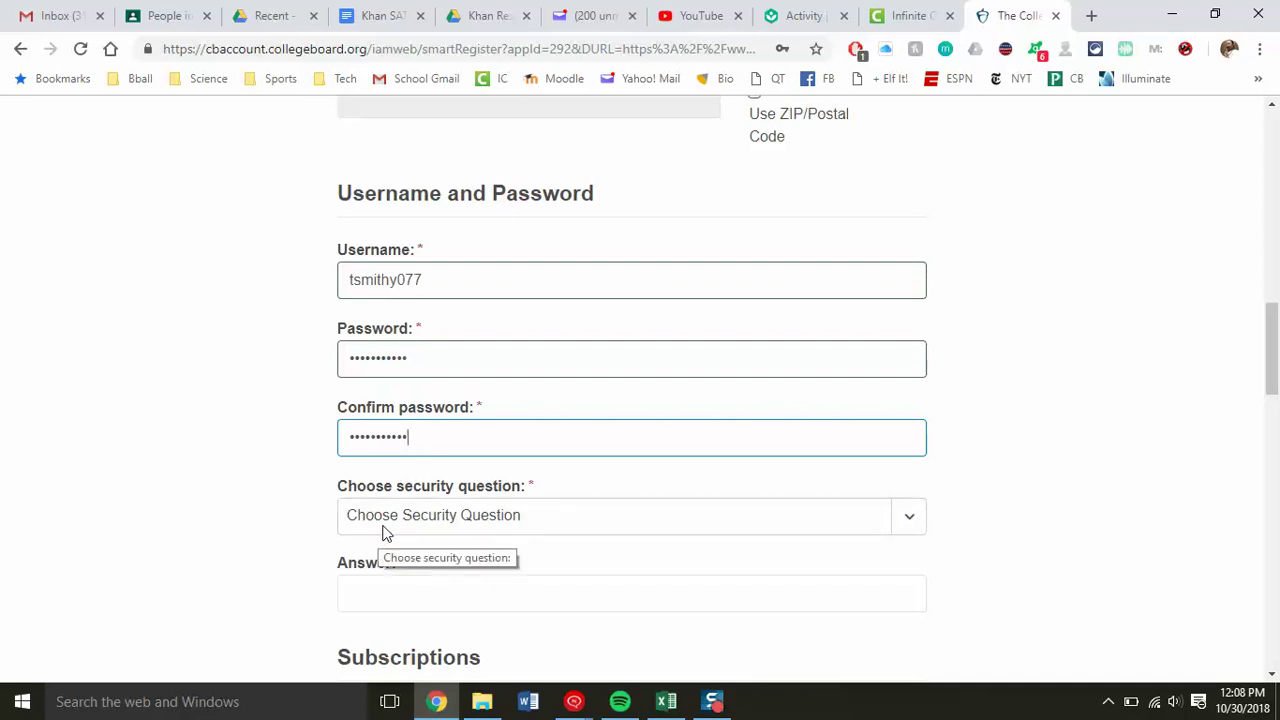
- Choose 'What is the name of your first pet?' as the security question and enter the pet's name as its answer
scroll(245, 514, down, 2)
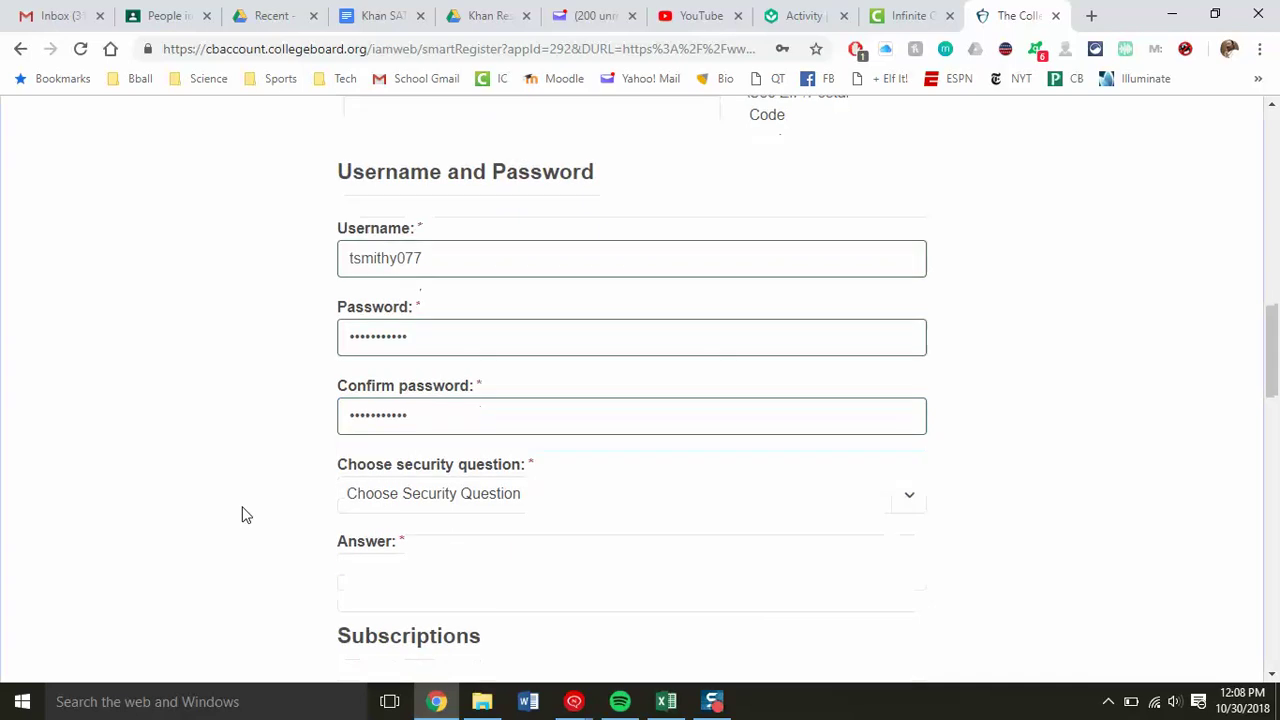
click(479, 337)
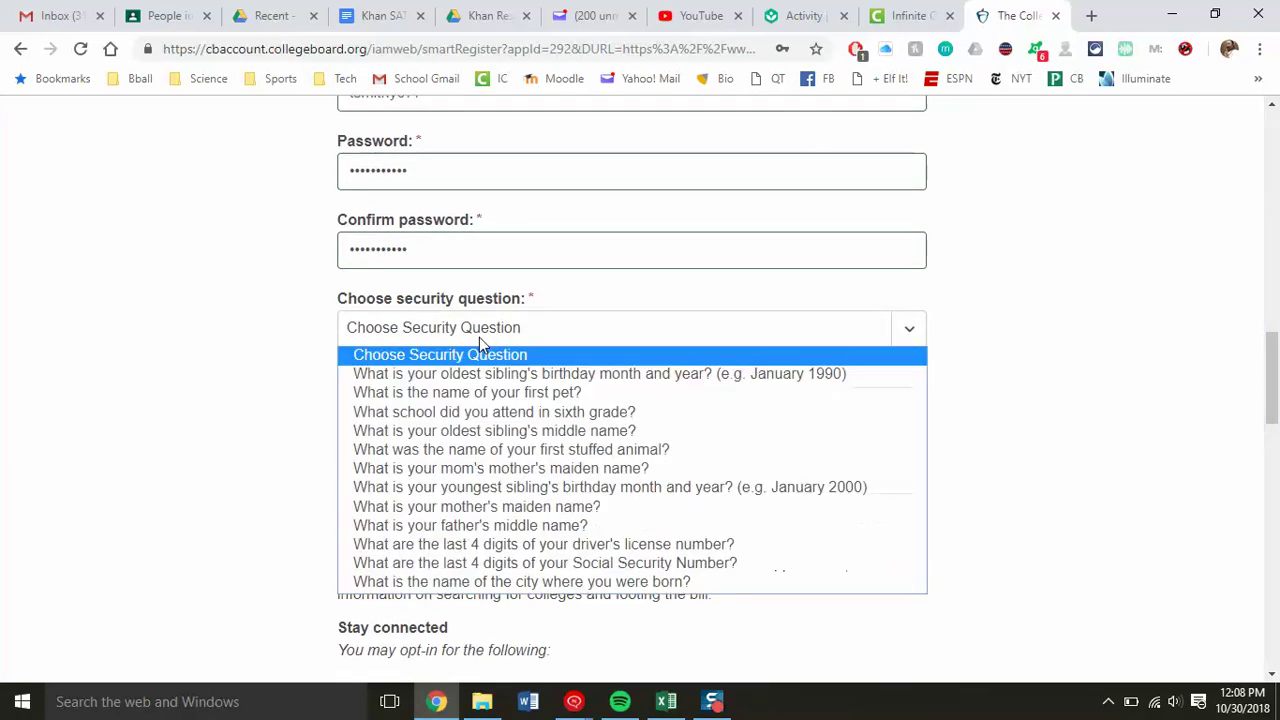
click(465, 393)
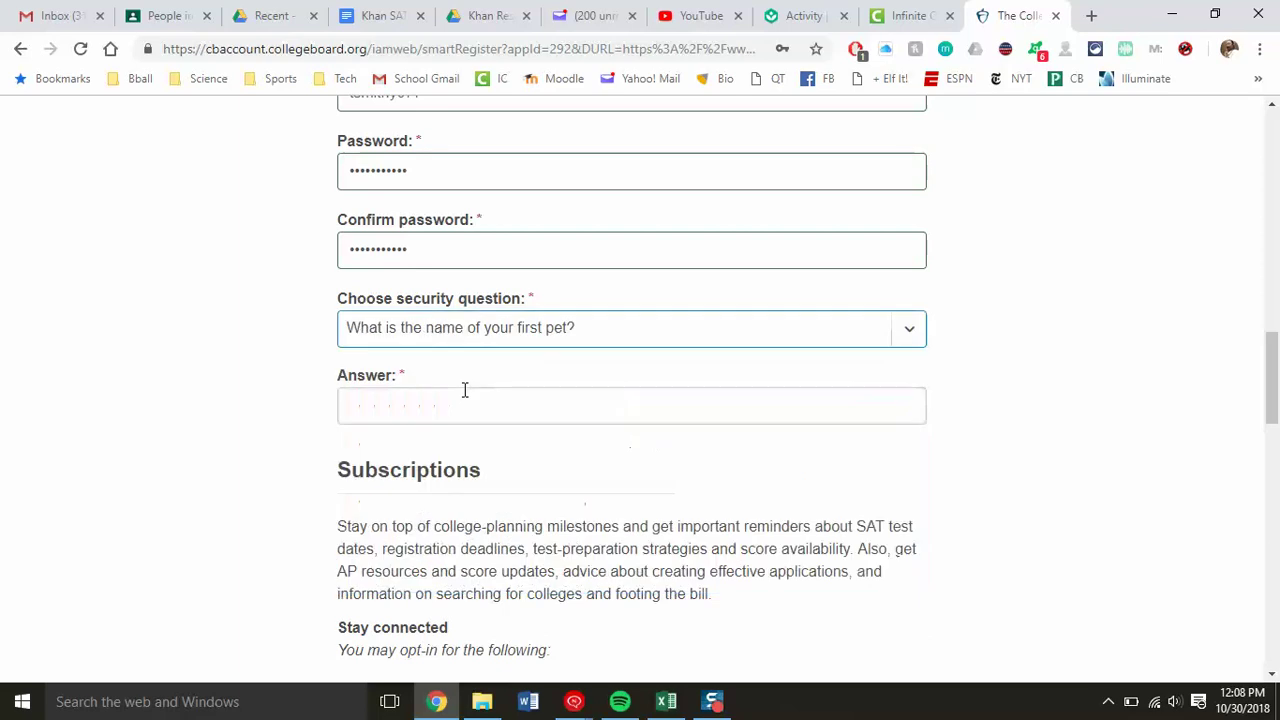
click(490, 337)
click(490, 337)
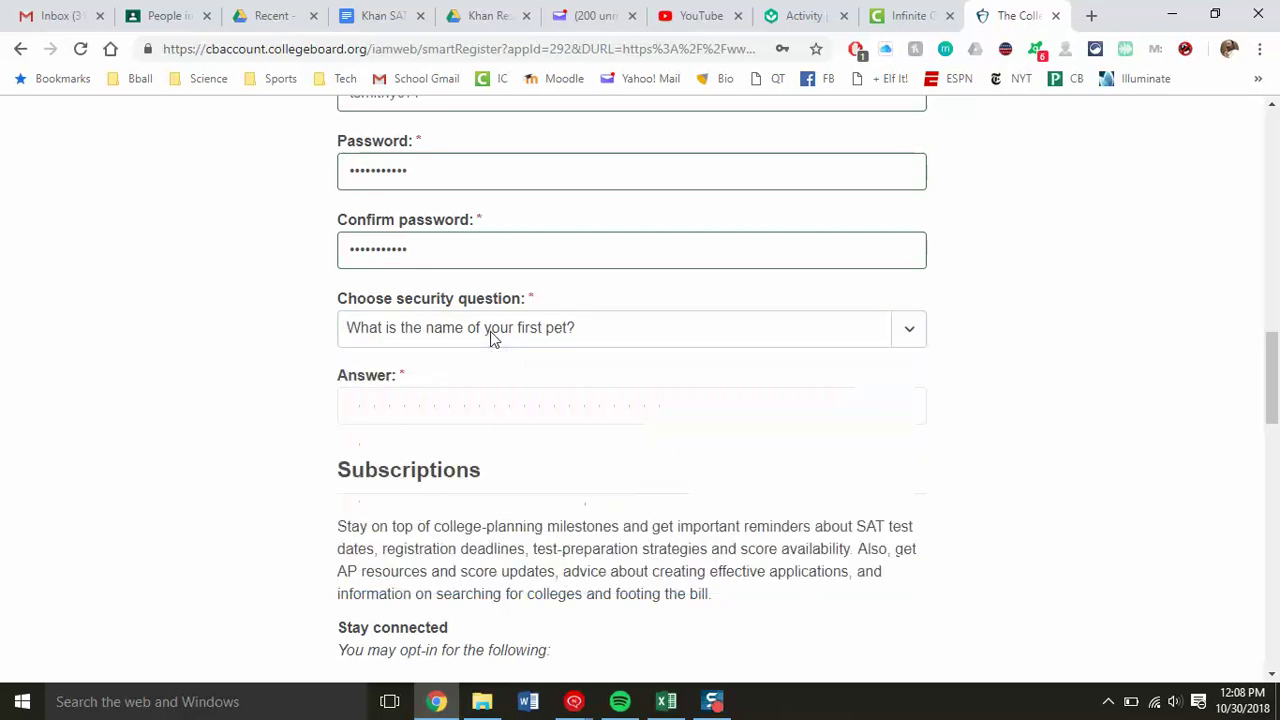
click(440, 395)
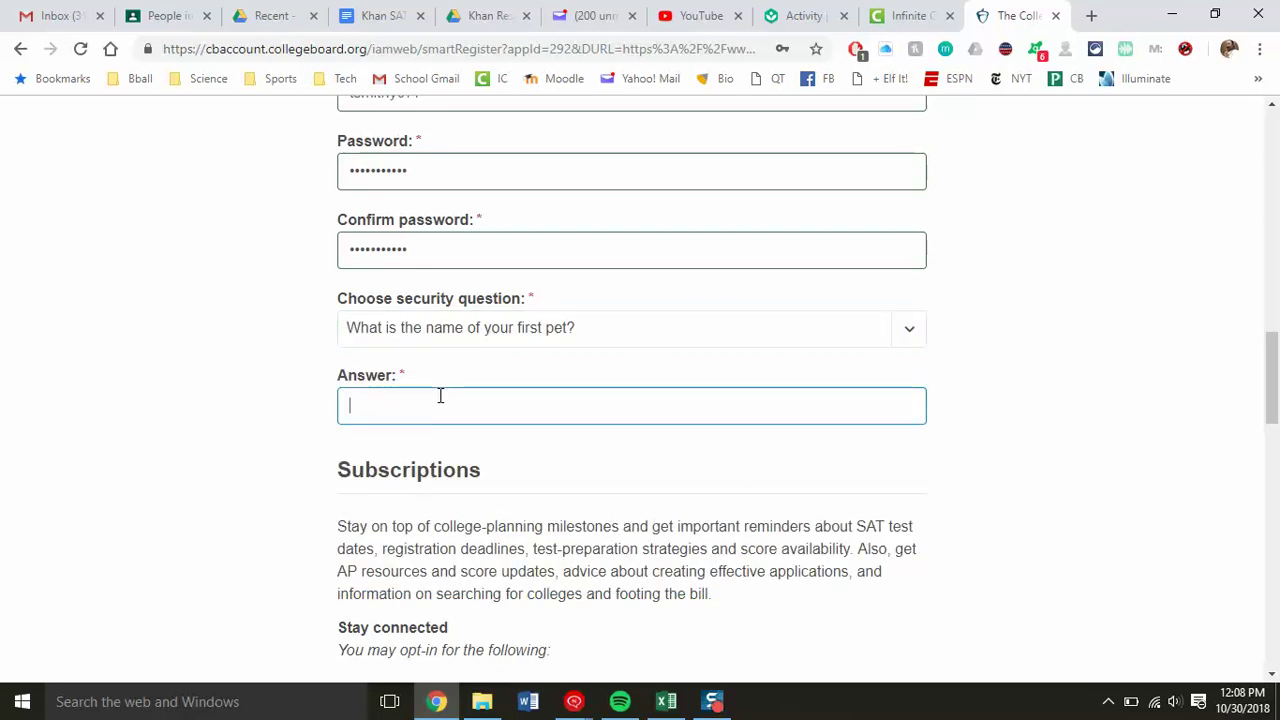
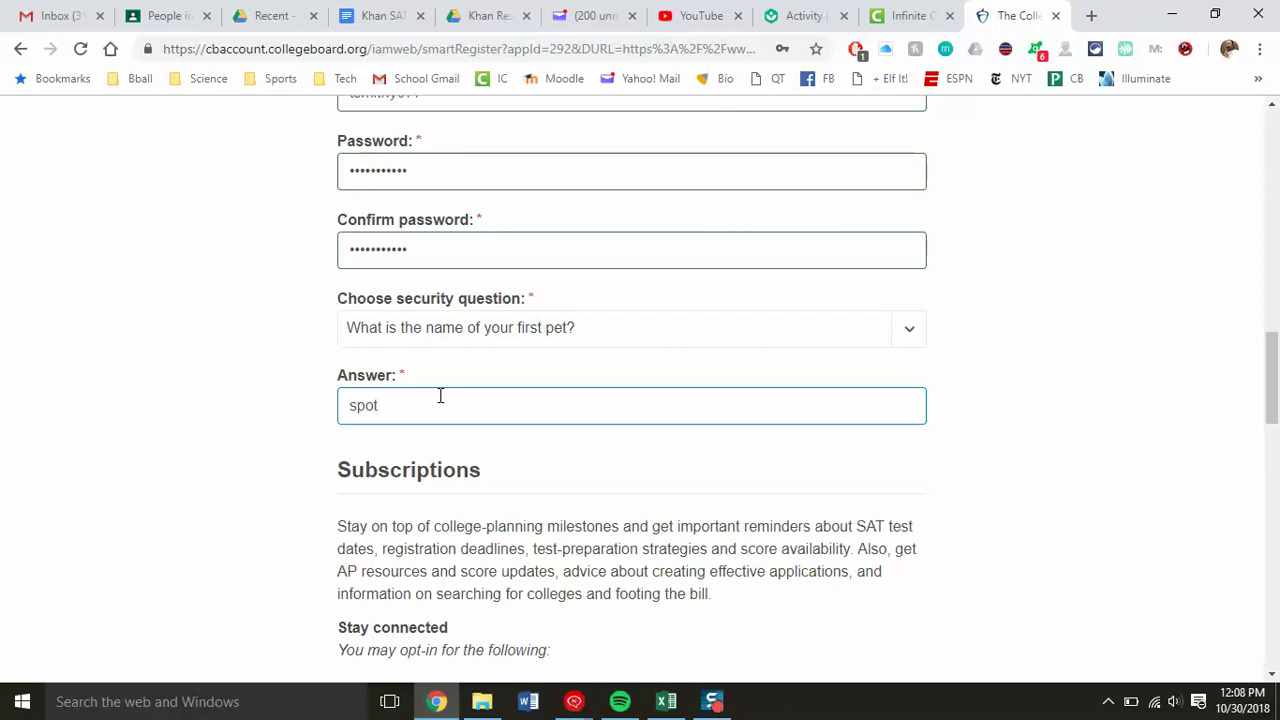
- Opt out of the Monthly Student Newsletter and Alerts, leaving the parent first and last name fields blank
scroll(279, 463, down, 4)
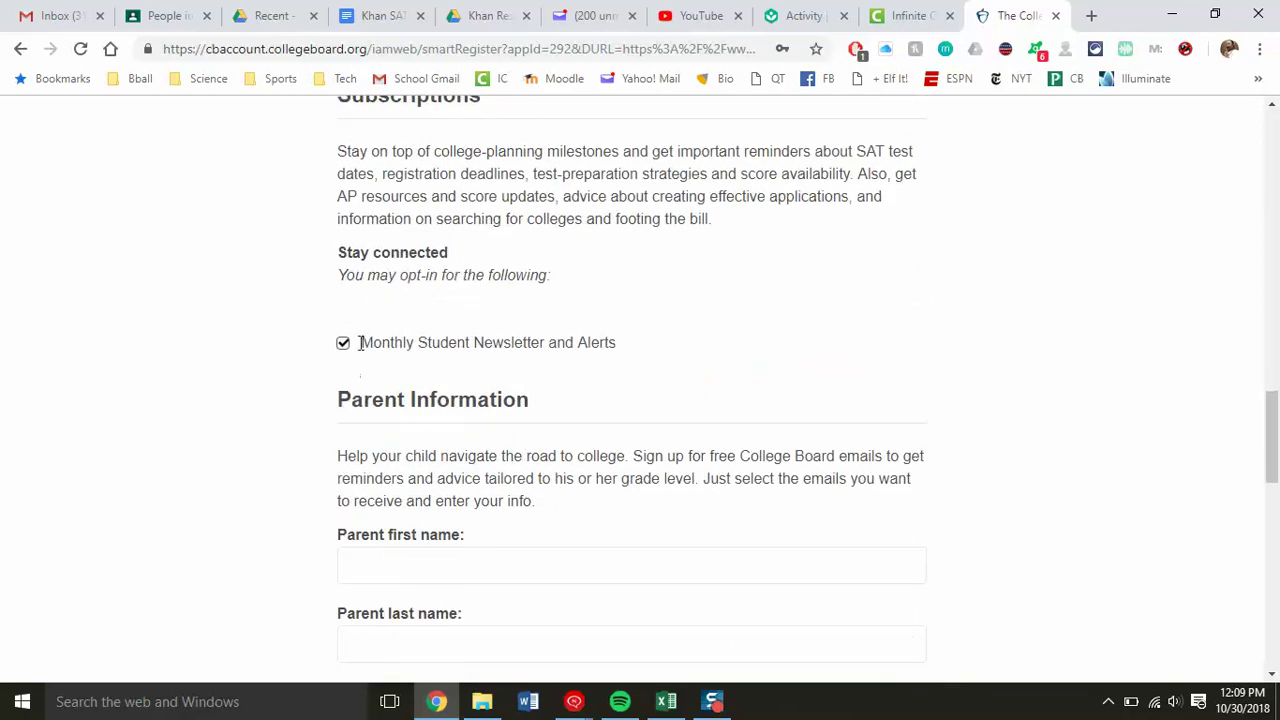
click(343, 344)
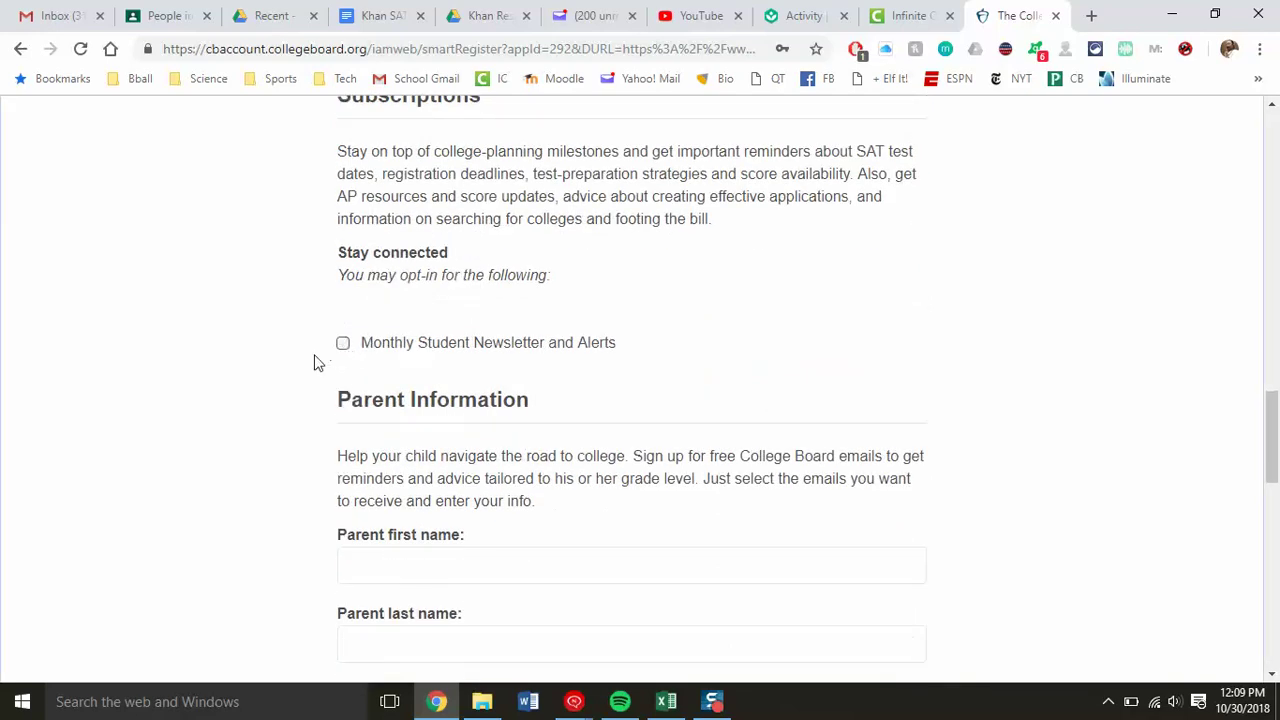
scroll(310, 365, down, 3)
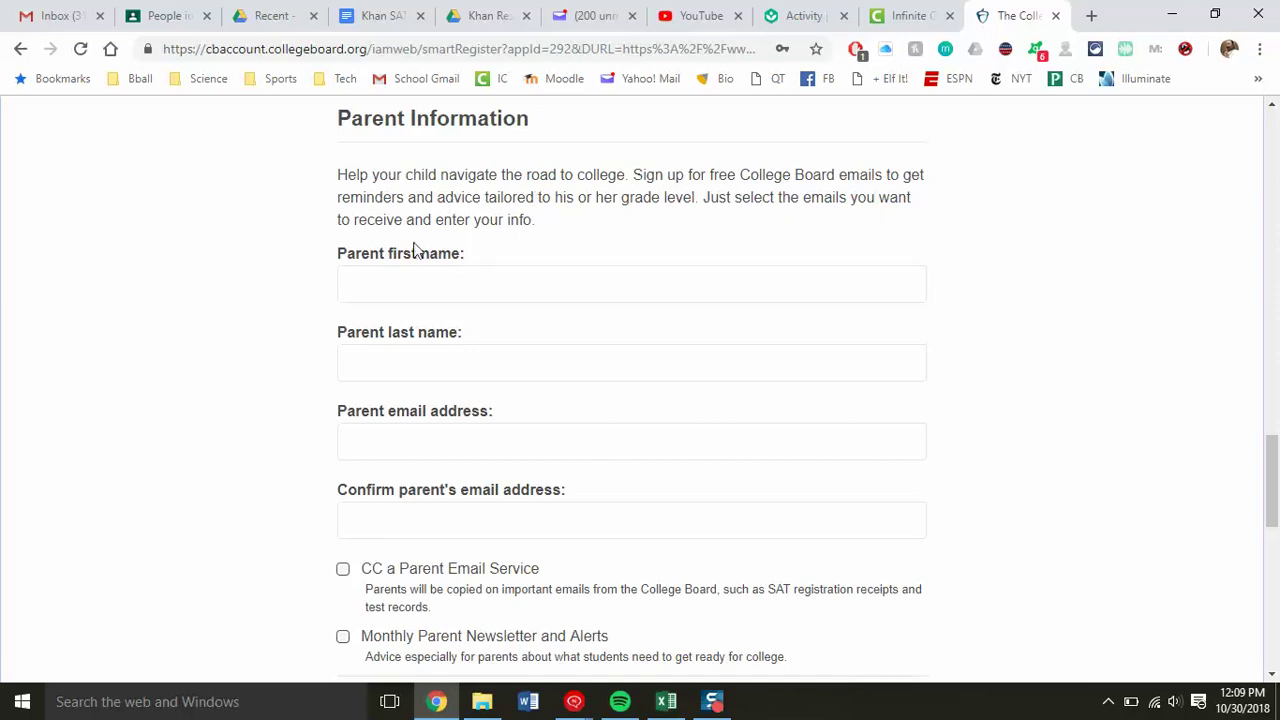
click(388, 297)
click(371, 358)
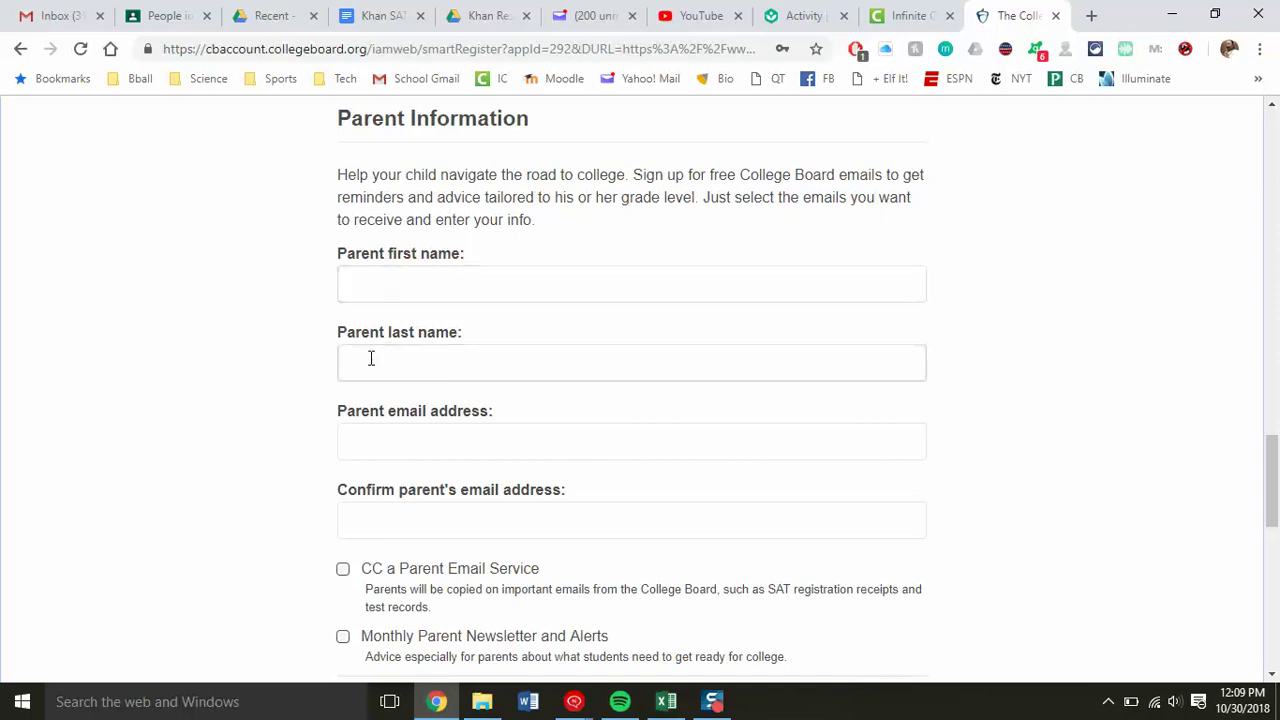
- Agree to the Terms & Conditions at the bottom of the form
scroll(370, 358, down, 1)
scroll(370, 358, down, 3)
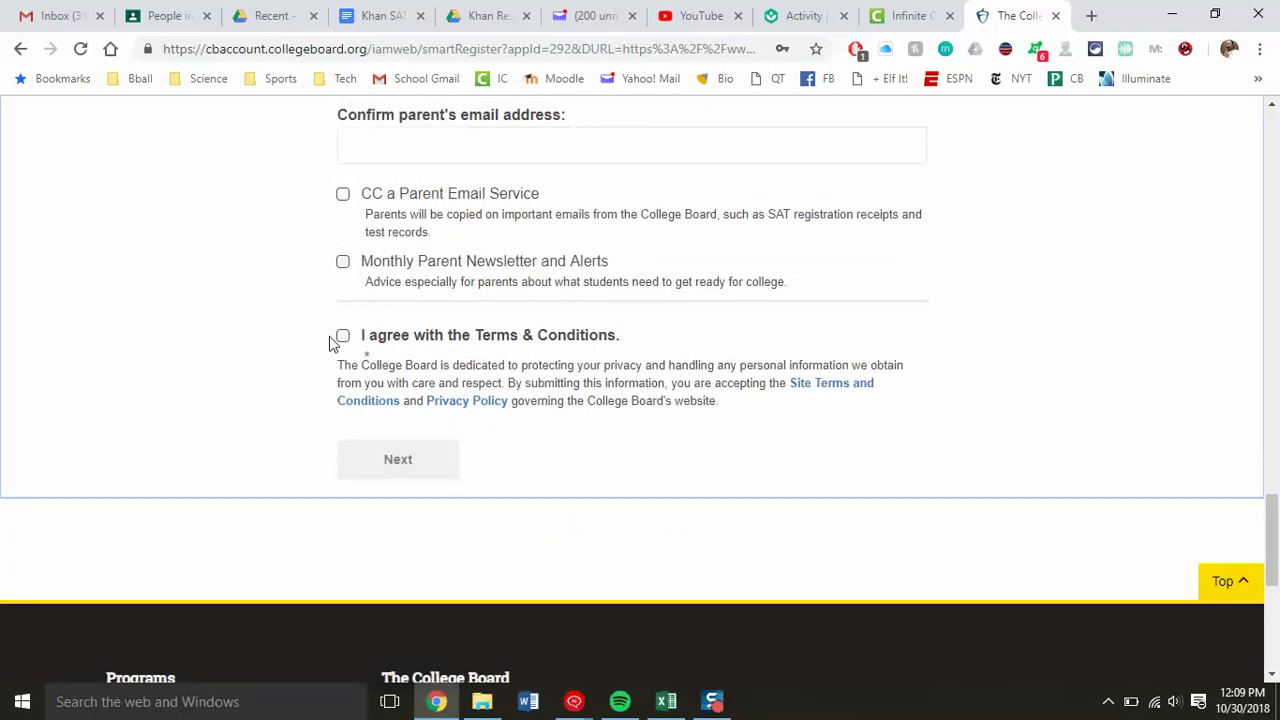
click(343, 337)
- Submit the sign-up form with Next and decline Chrome's offer to save the password
click(400, 463)
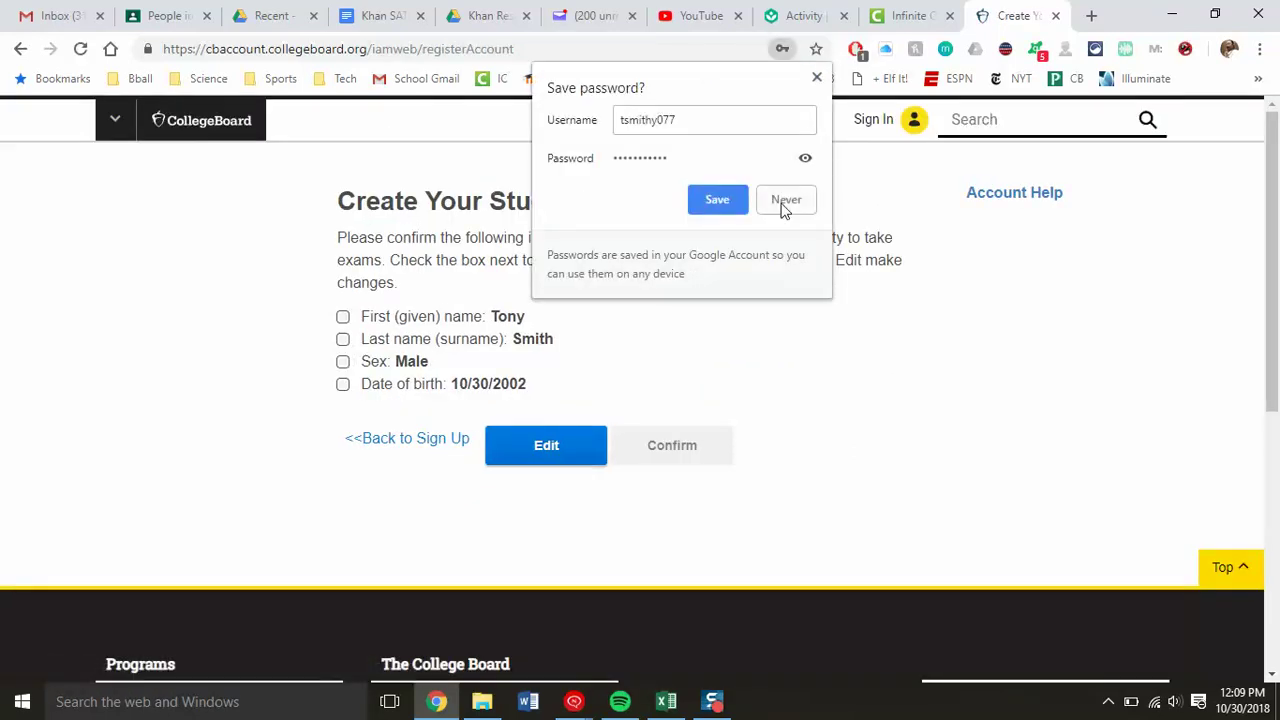
click(785, 201)
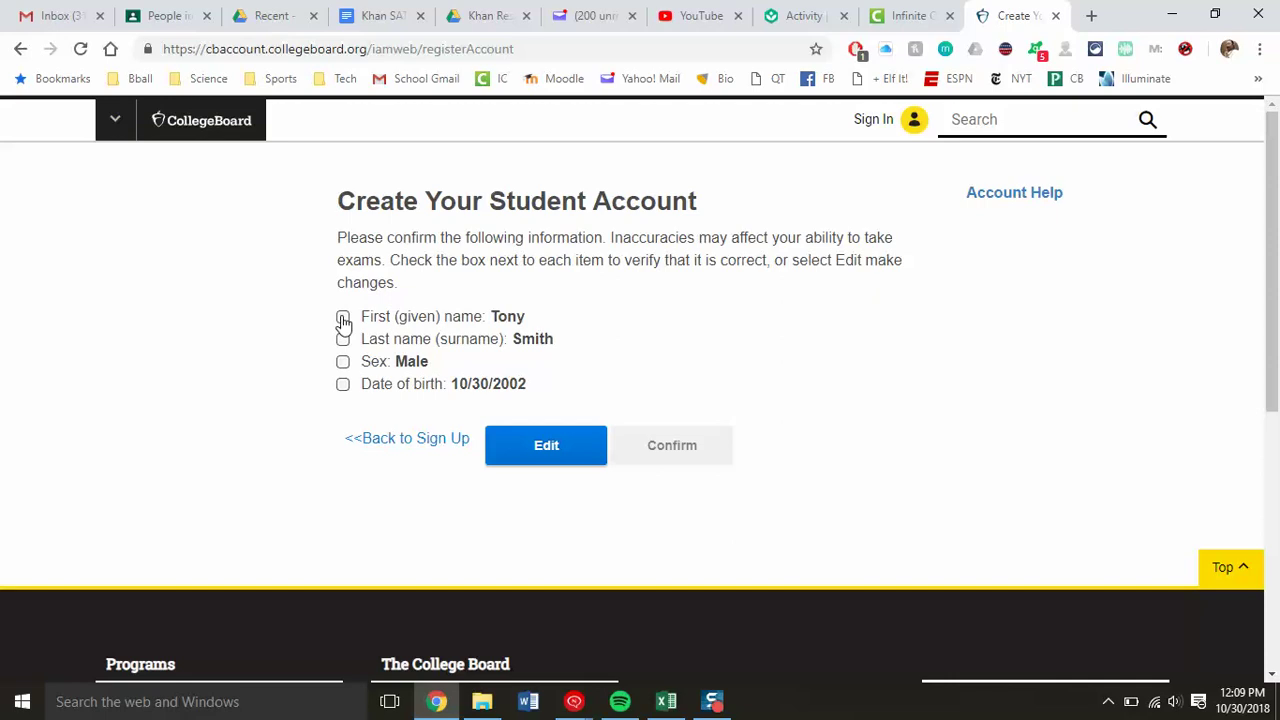
- Check off First name, Last name, Sex and Date of birth as correct, then Confirm the account
click(343, 318)
click(343, 340)
click(343, 363)
click(343, 385)
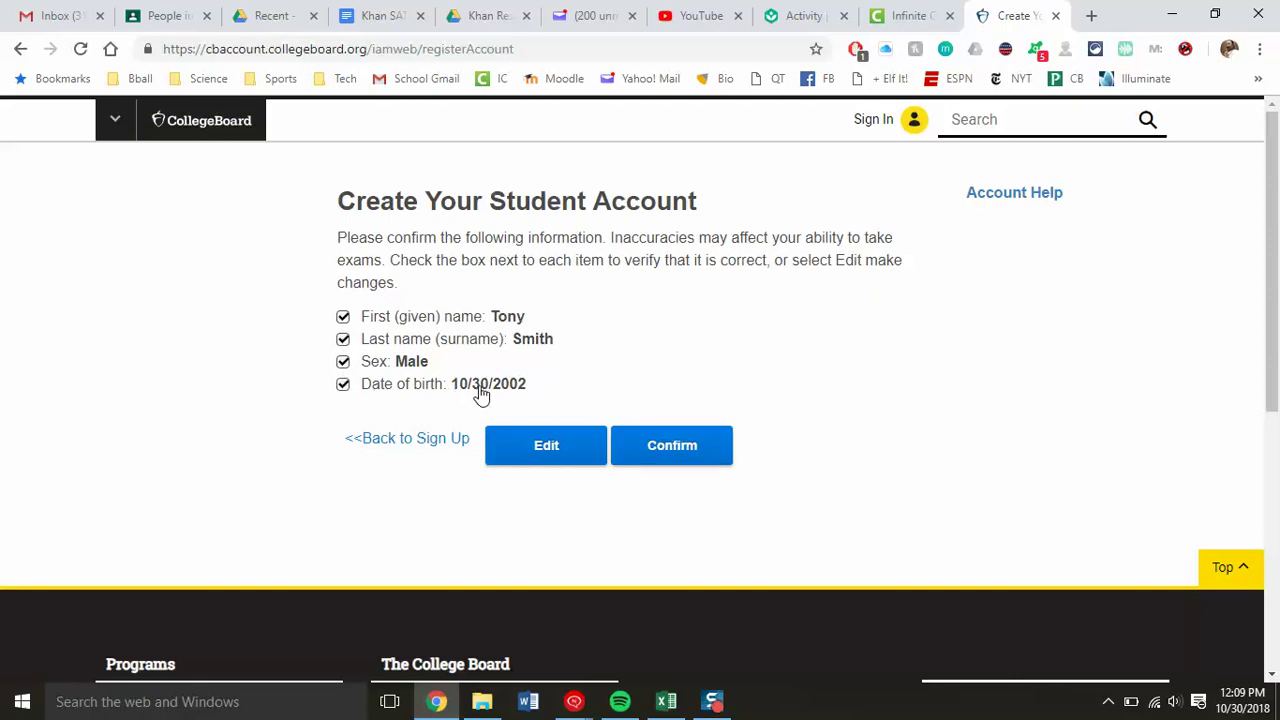
click(679, 466)
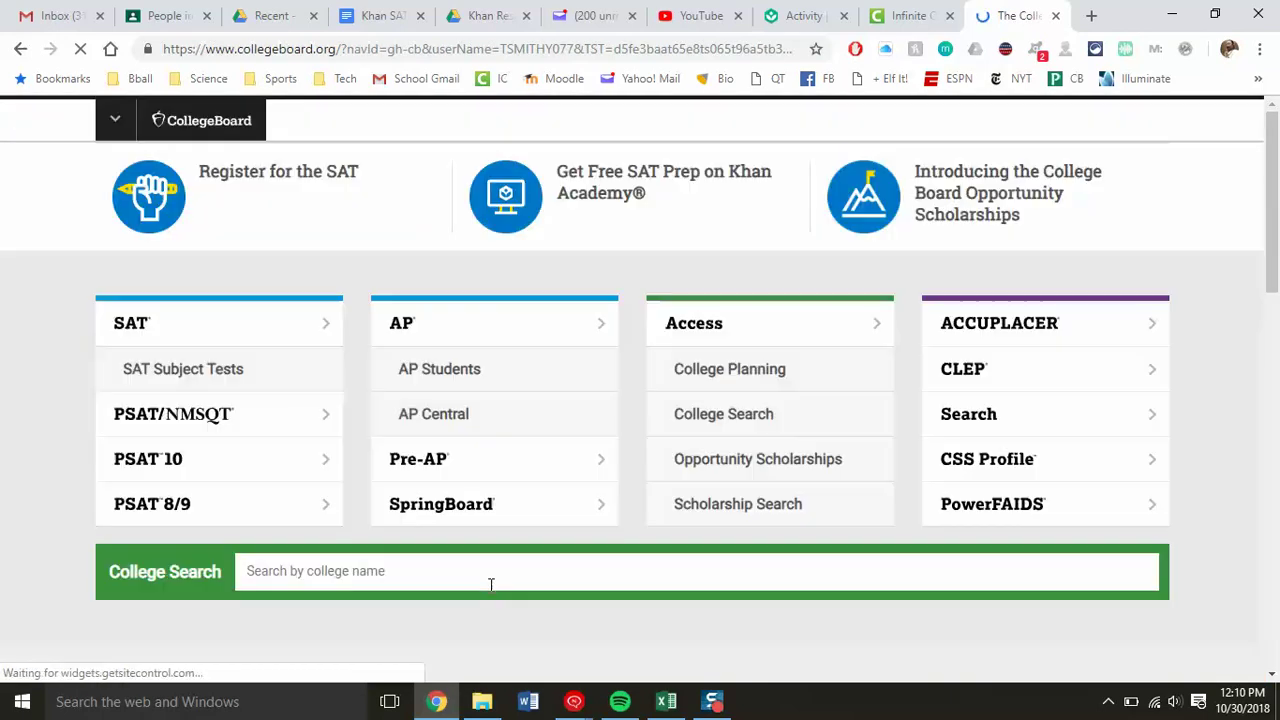
scroll(517, 507, down, 2)
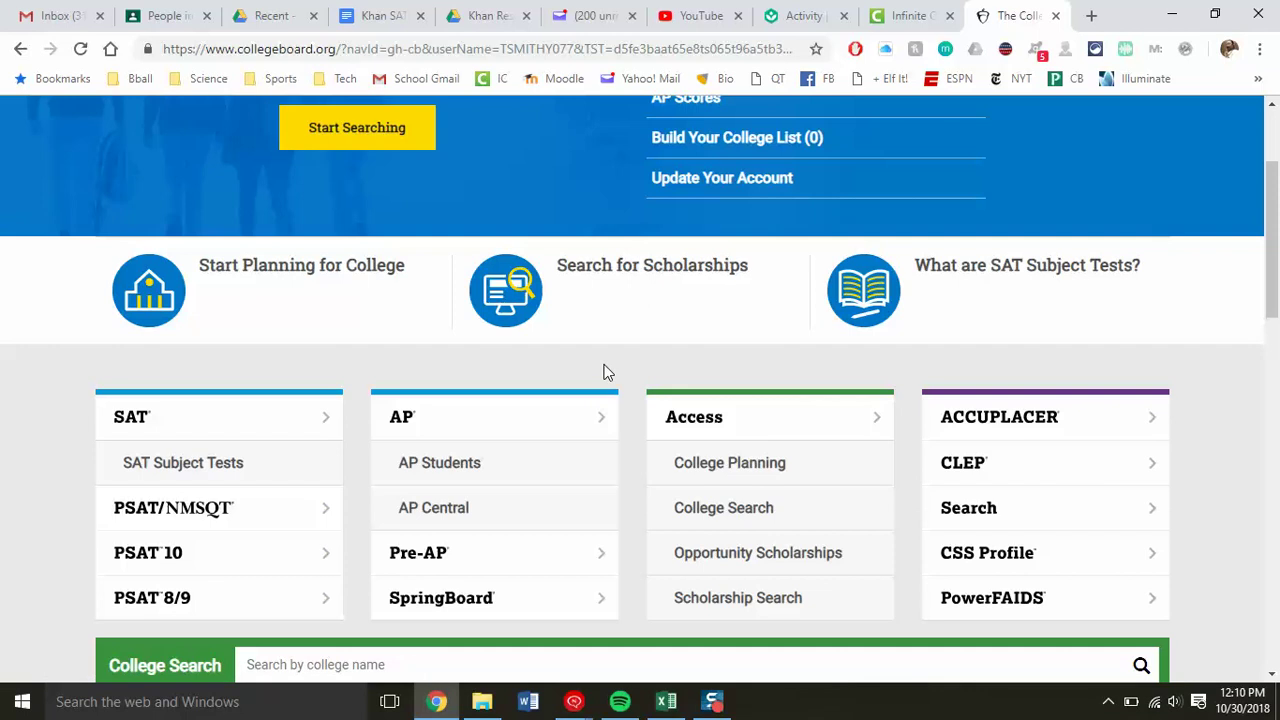
scroll(604, 372, up, 2)
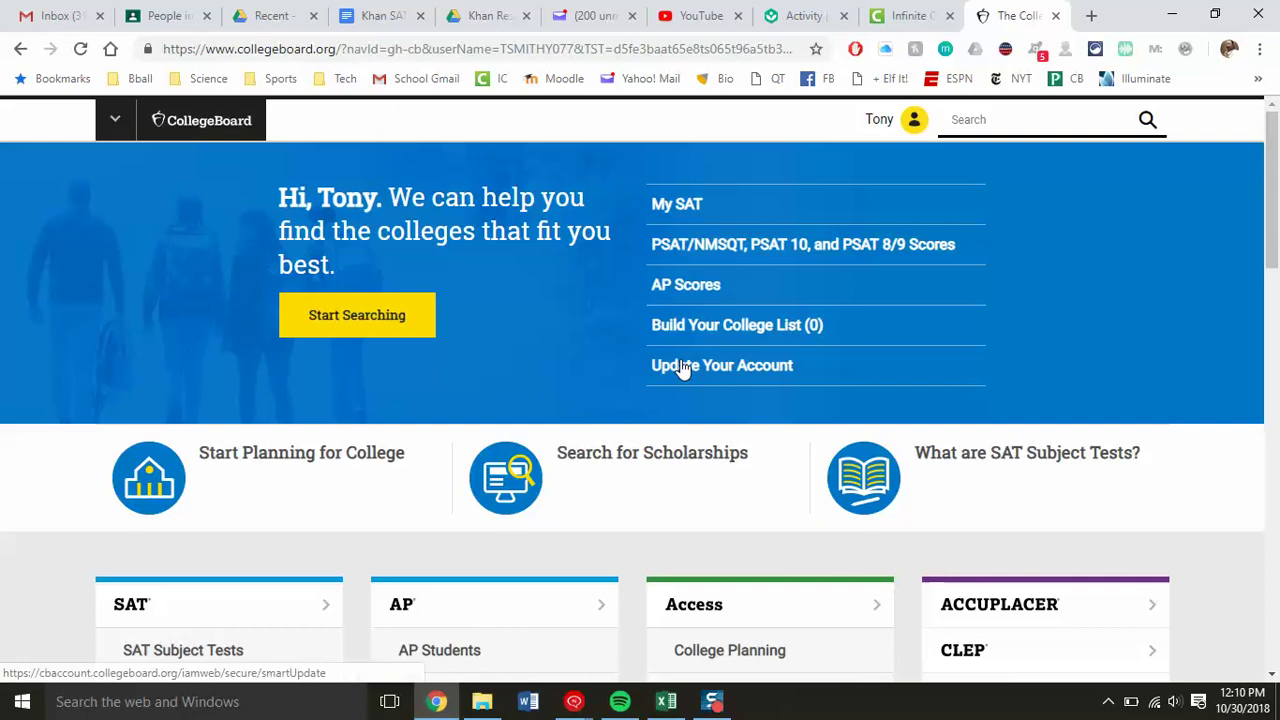
scroll(592, 370, down, 3)
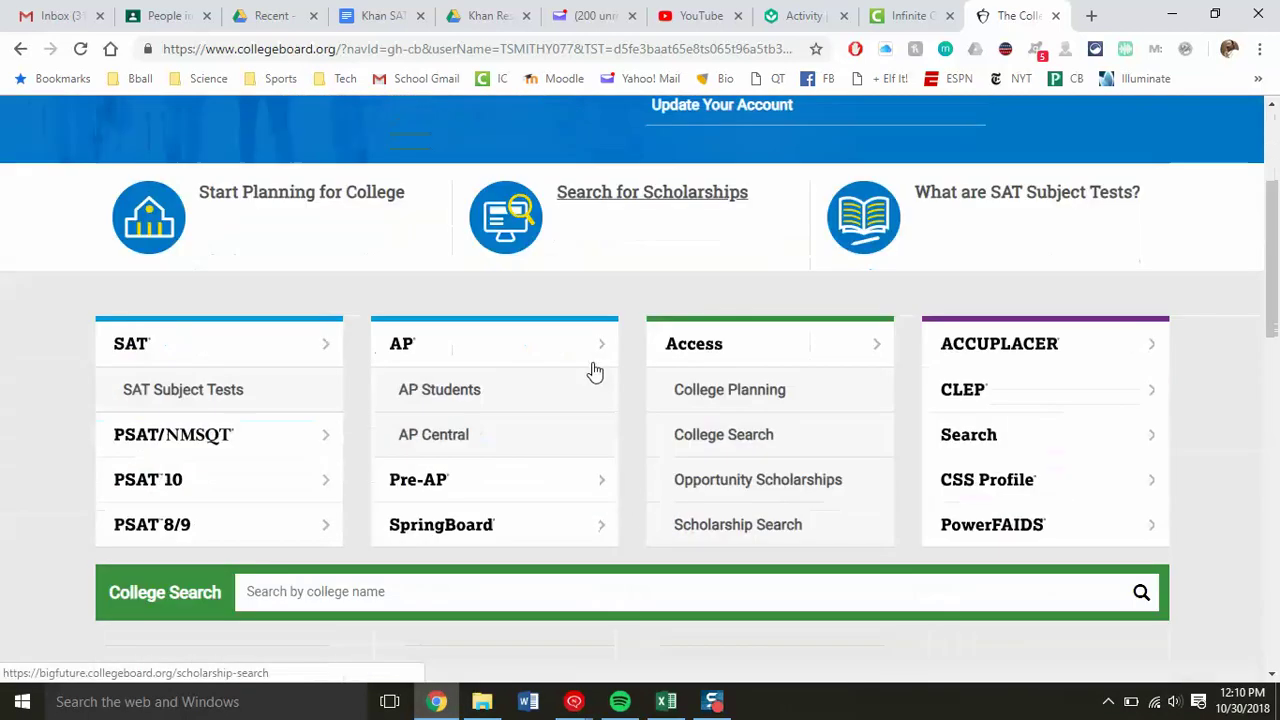
scroll(595, 372, up, 3)
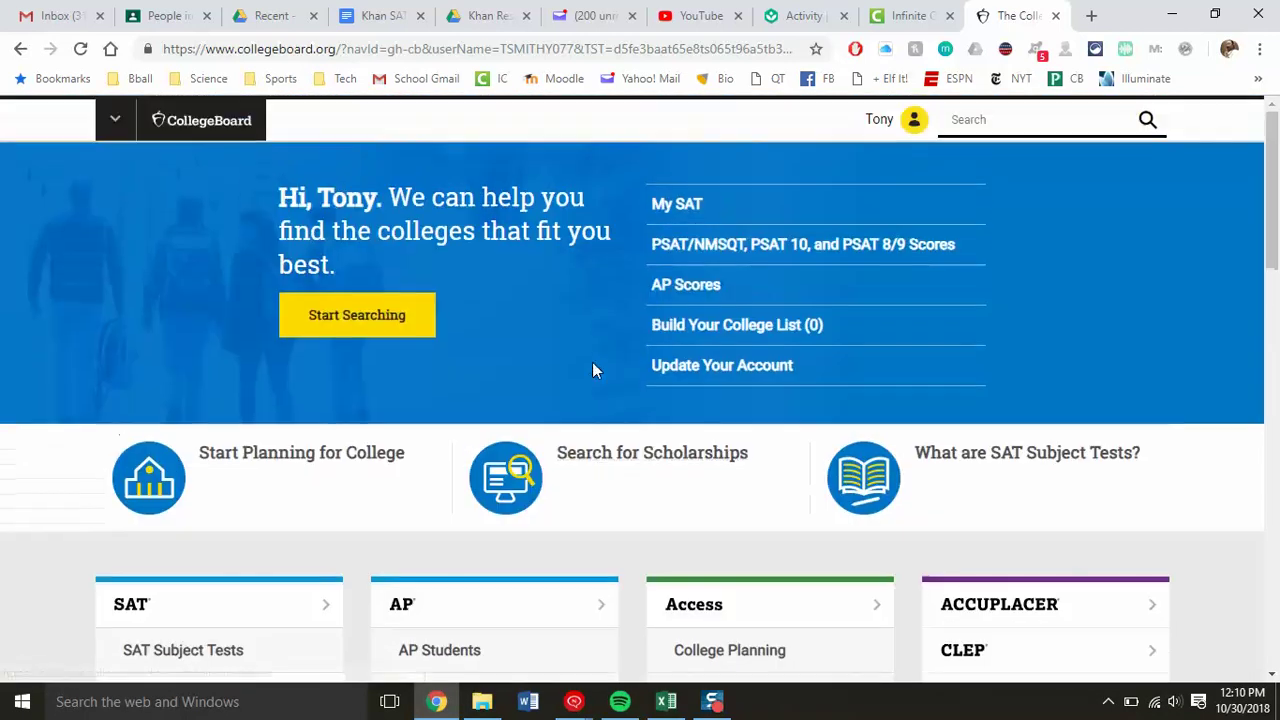